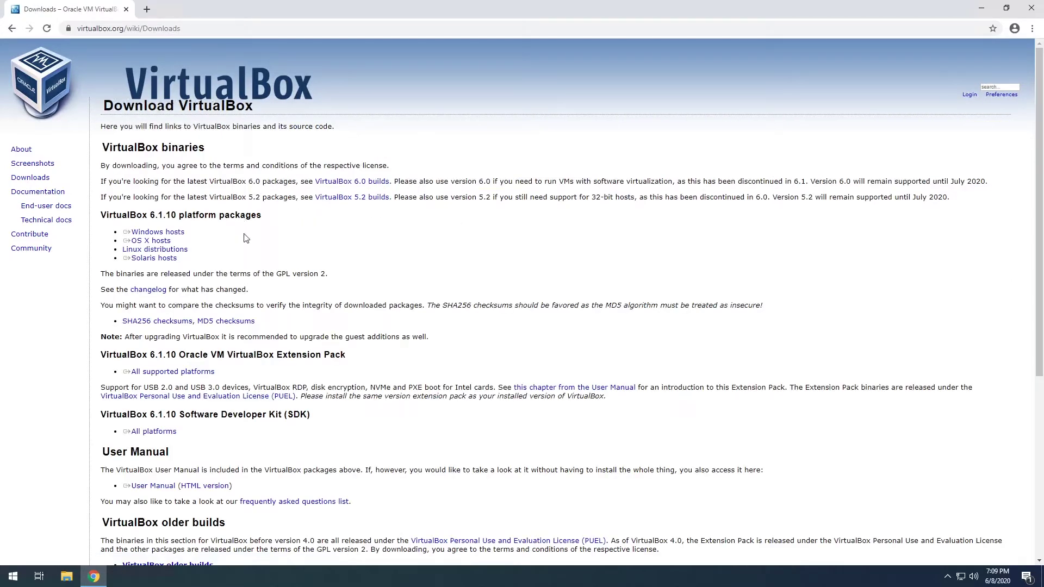
# Review the VirtualBox 6.1.10 platform packages and download the Windows hosts .exe installer.
pyautogui.tripleClick(189, 235)
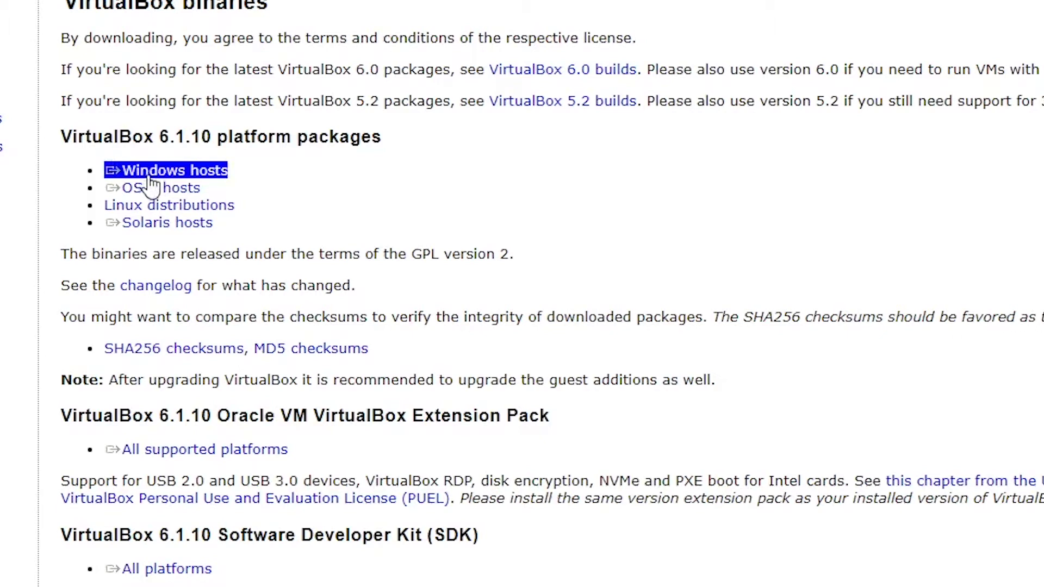
pyautogui.click(191, 188)
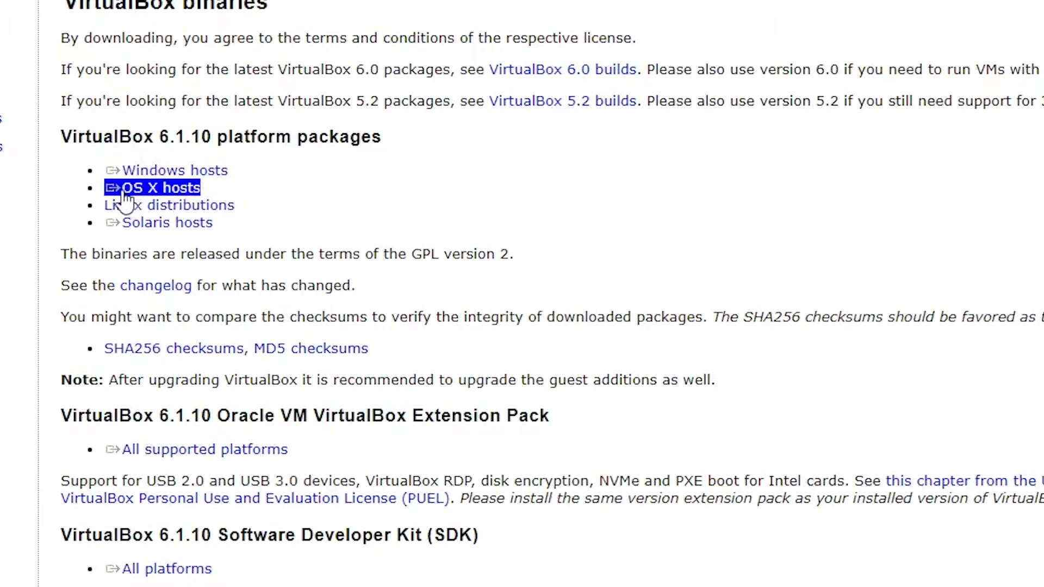
pyautogui.click(175, 205)
pyautogui.click(175, 172)
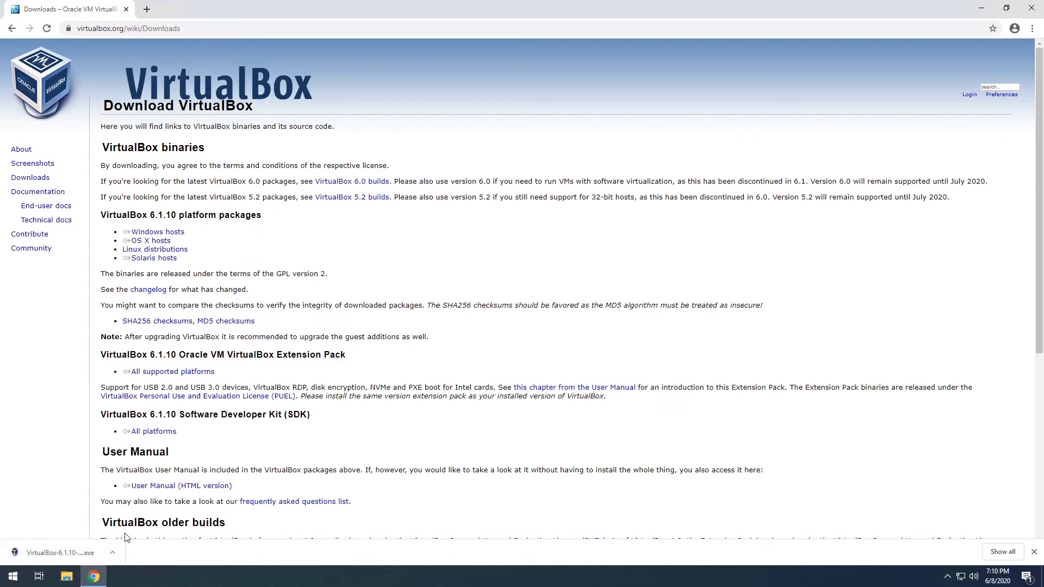
# Install VirtualBox 6.1.10 with default features and shortcuts, accepting the network and UAC prompts.
pyautogui.click(61, 552)
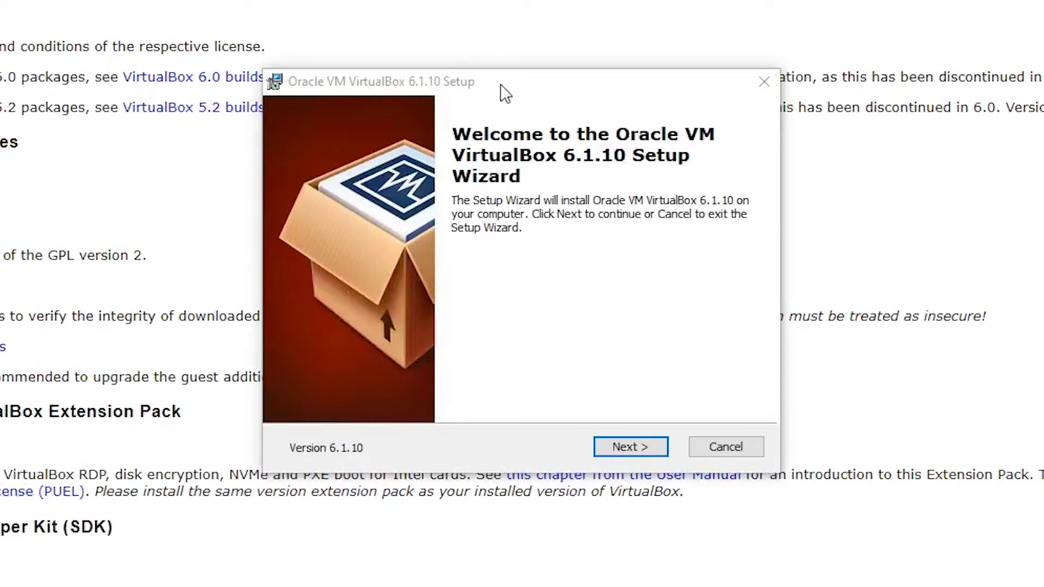
pyautogui.click(634, 445)
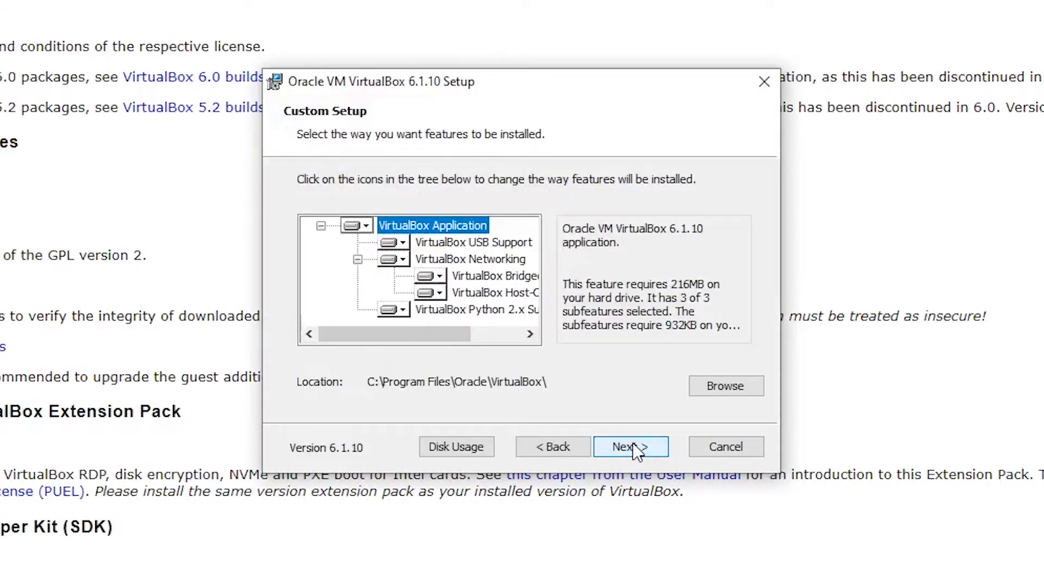
pyautogui.click(630, 448)
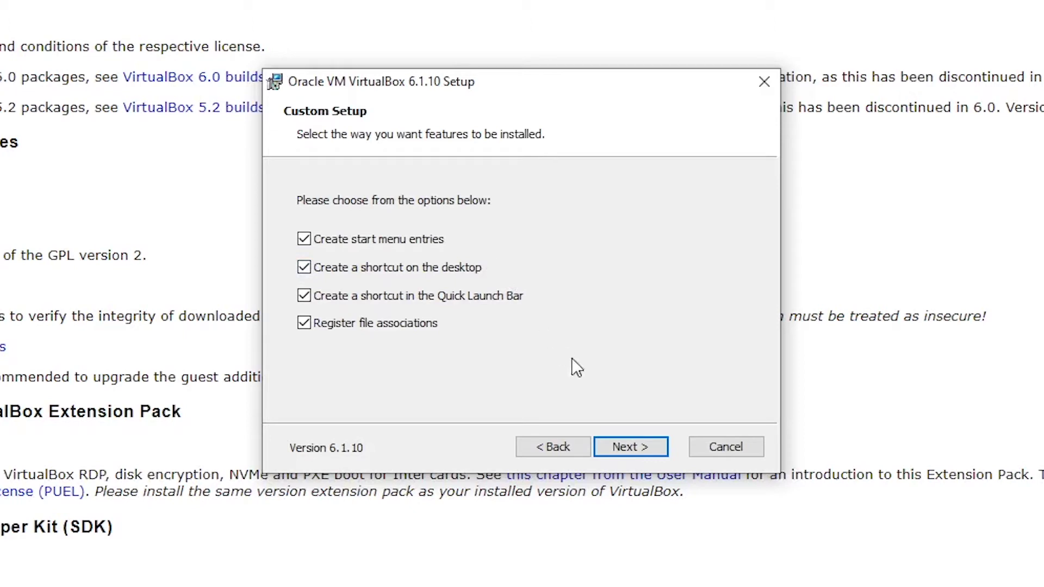
pyautogui.click(636, 447)
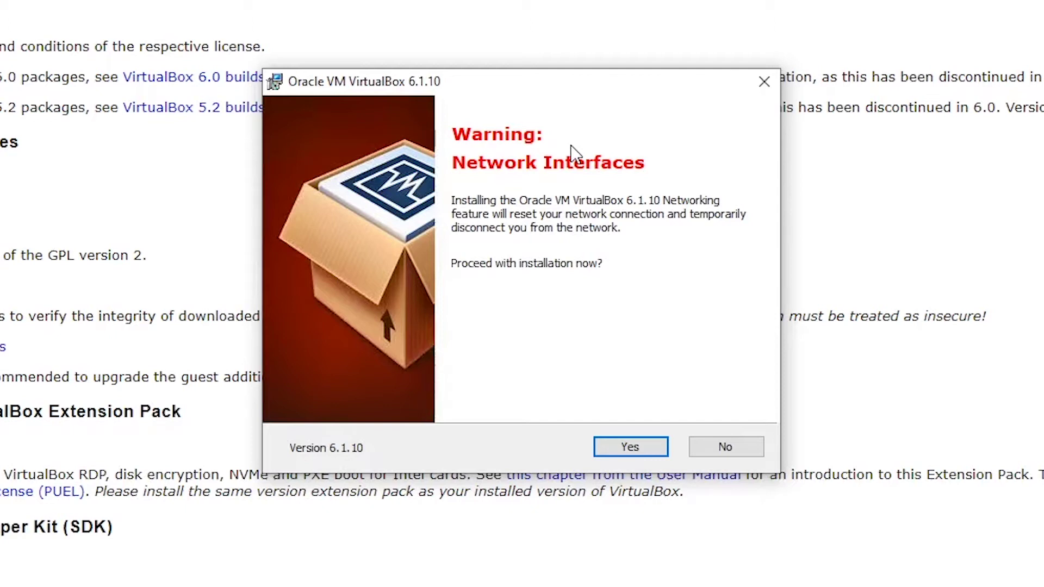
pyautogui.click(629, 446)
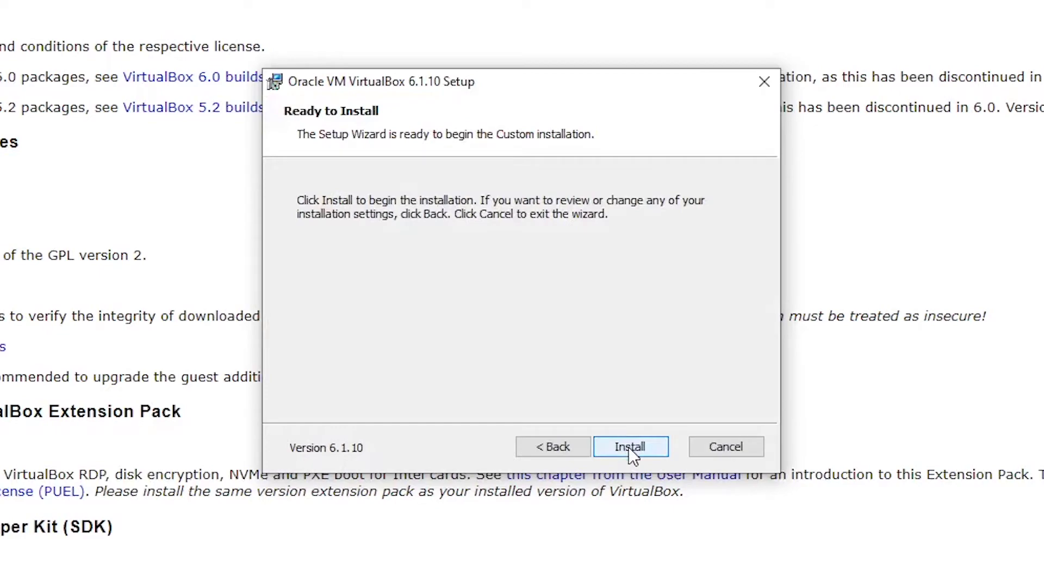
pyautogui.click(630, 447)
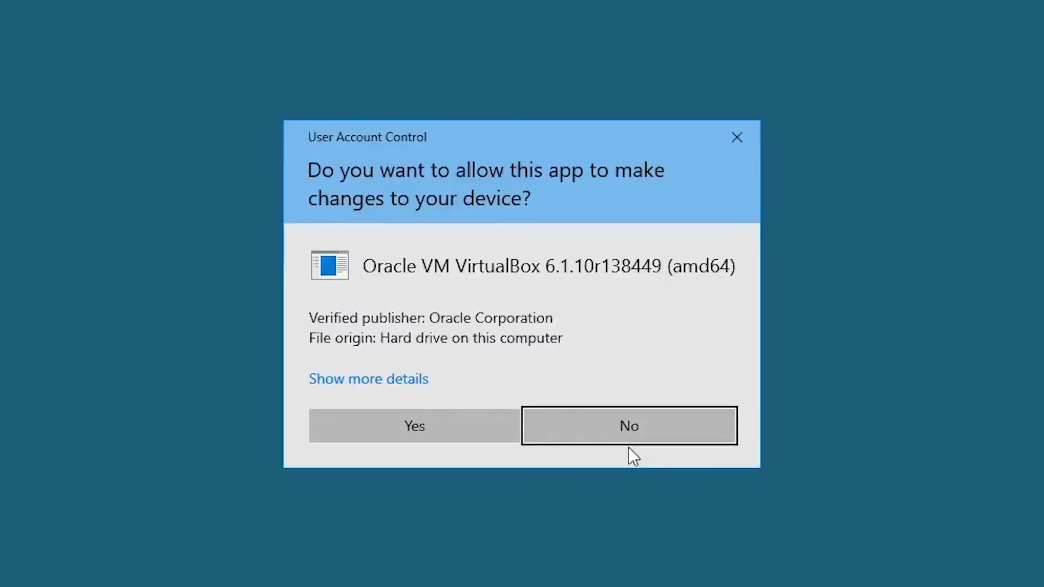
pyautogui.click(381, 422)
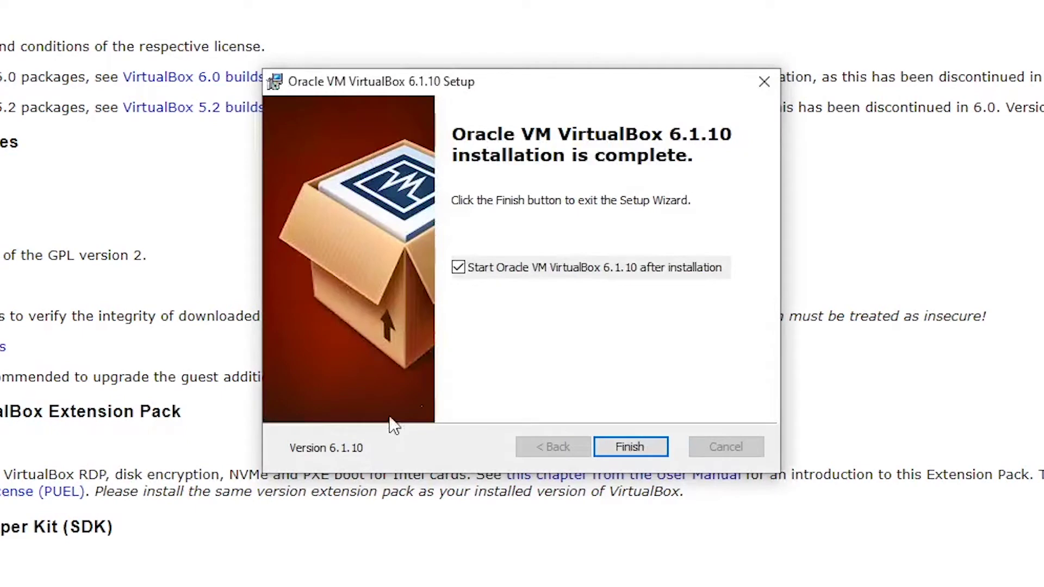
pyautogui.click(637, 447)
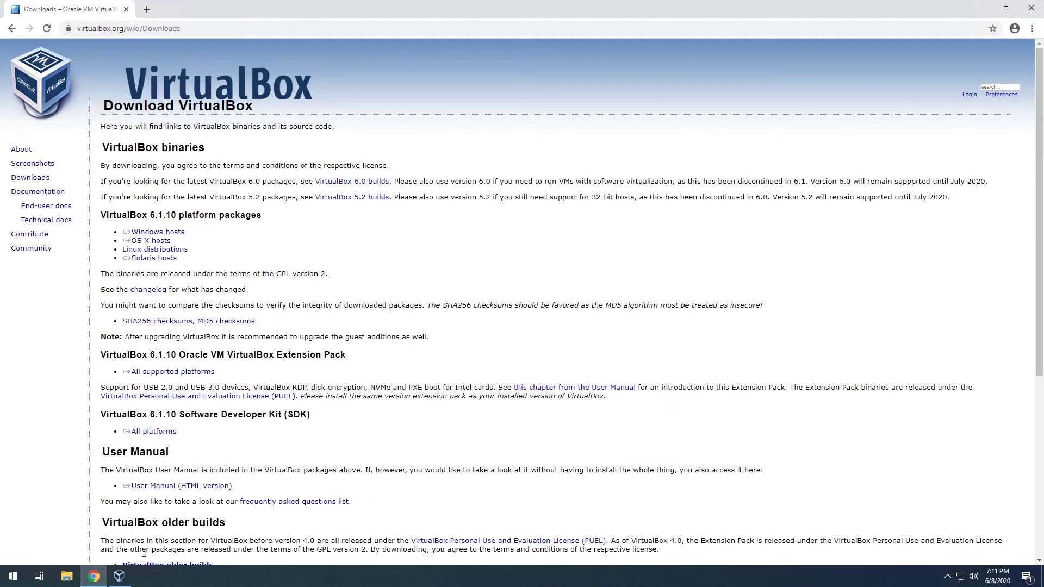
# Launch the Create Virtual Machine wizard via Machine > New in VirtualBox Manager.
pyautogui.click(124, 583)
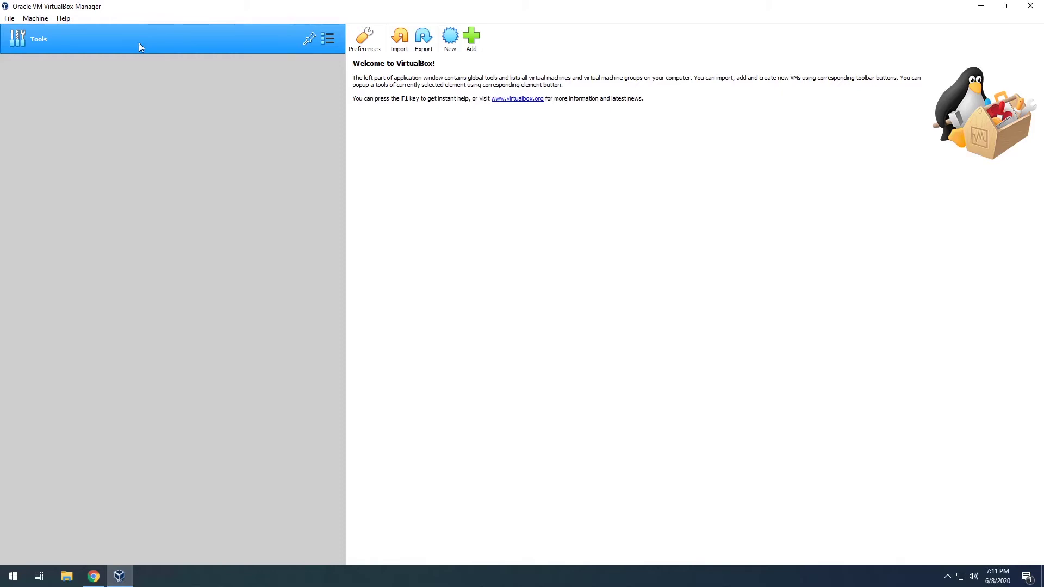
pyautogui.click(8, 19)
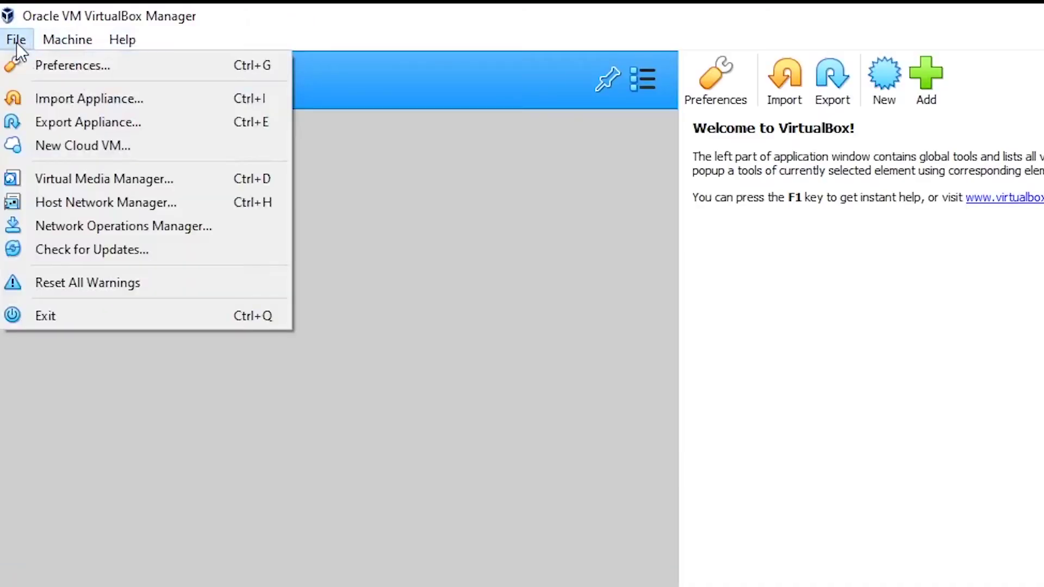
pyautogui.moveTo(24, 19)
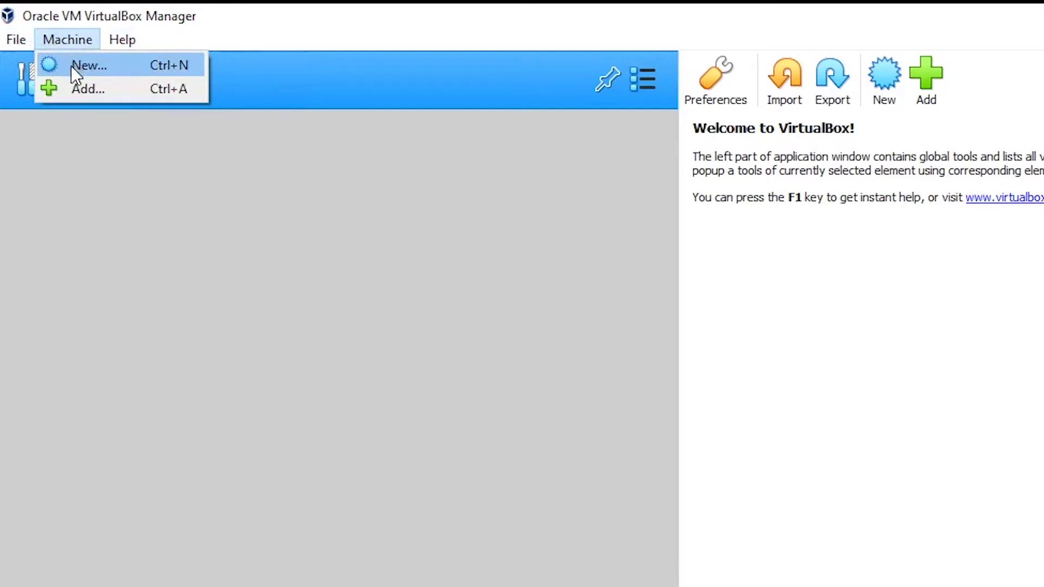
pyautogui.click(76, 66)
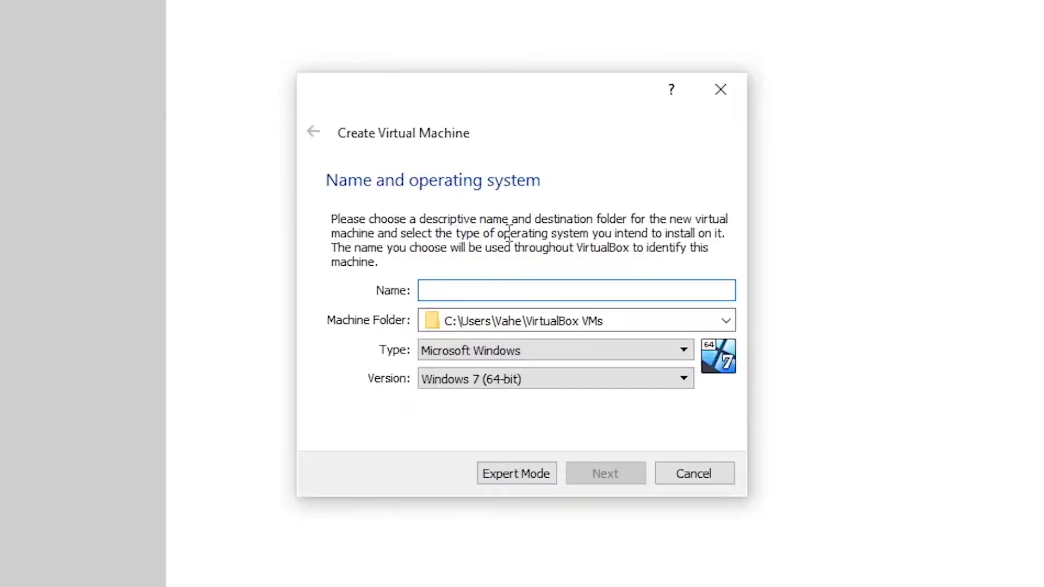
# Name the machine 'Ubuntu' with type Linux and version Ubuntu (64-bit).
pyautogui.click(540, 290)
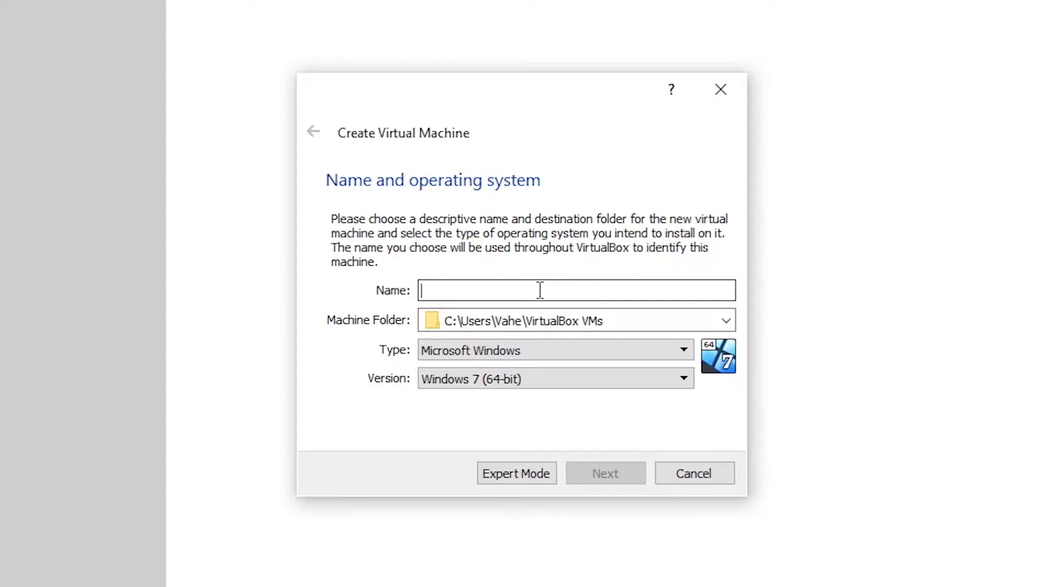
pyautogui.write('U')
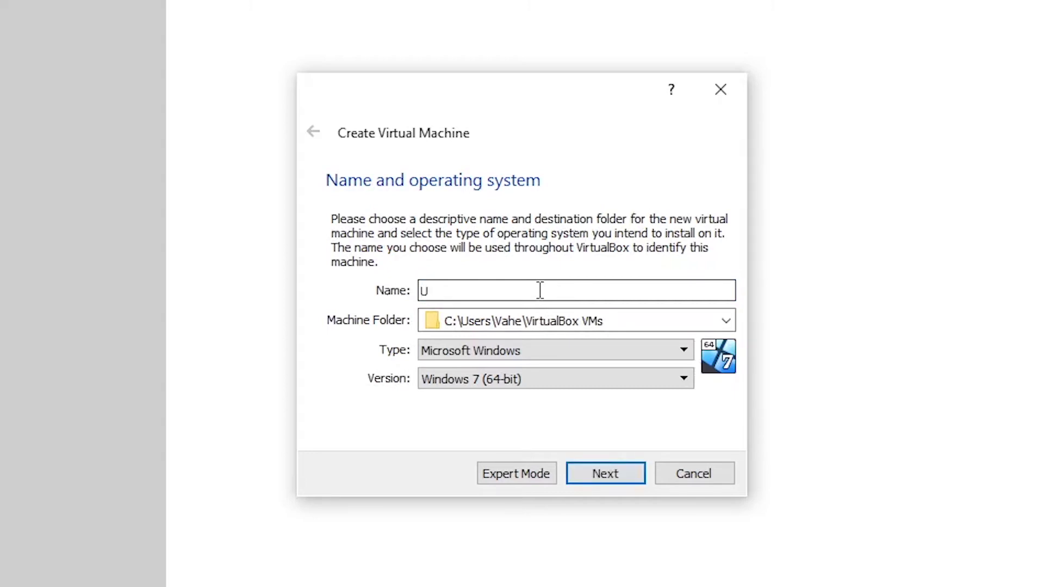
pyautogui.write('buntu')
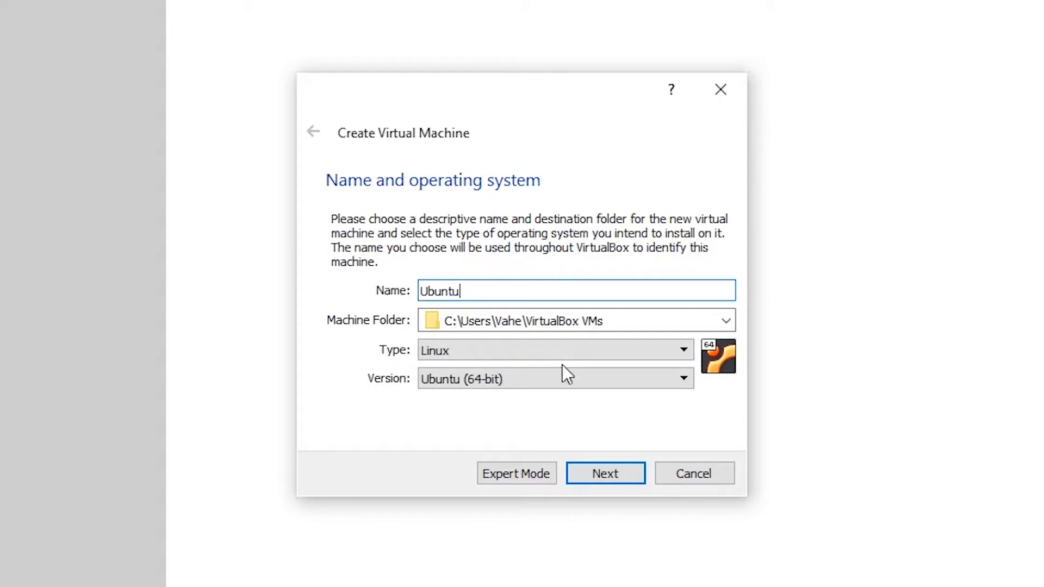
pyautogui.click(682, 354)
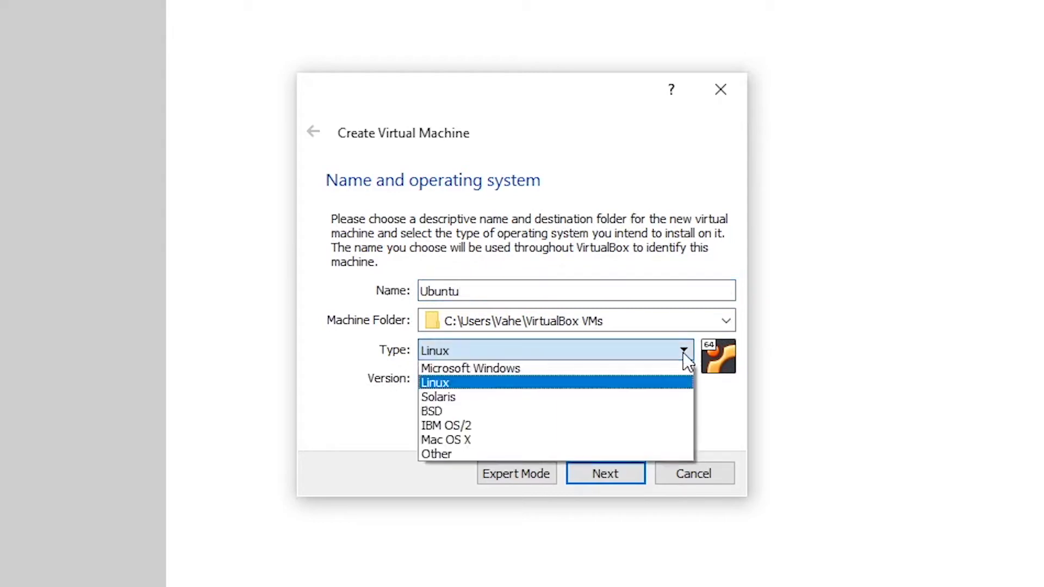
pyautogui.click(435, 386)
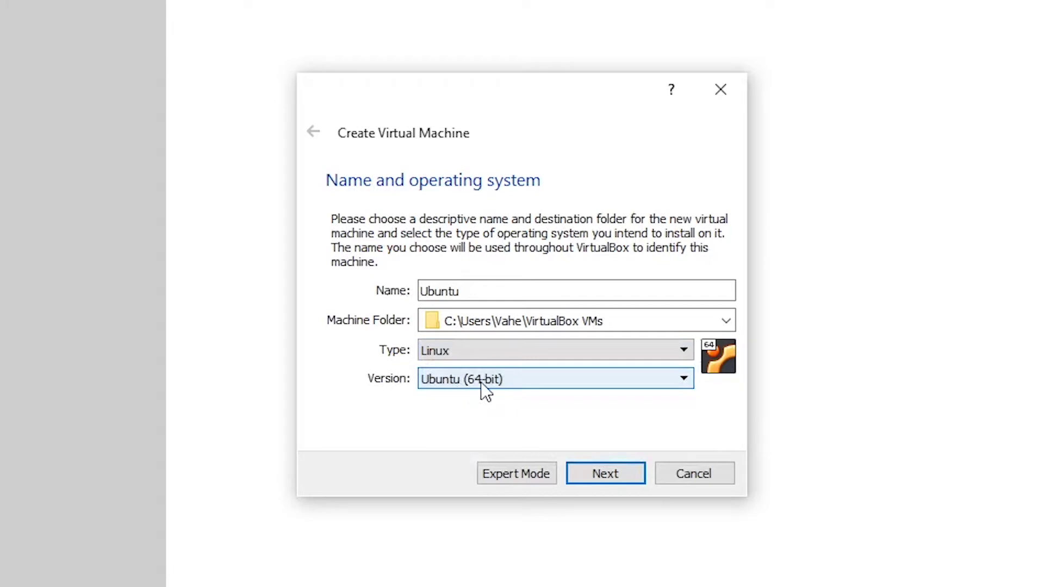
pyautogui.click(605, 474)
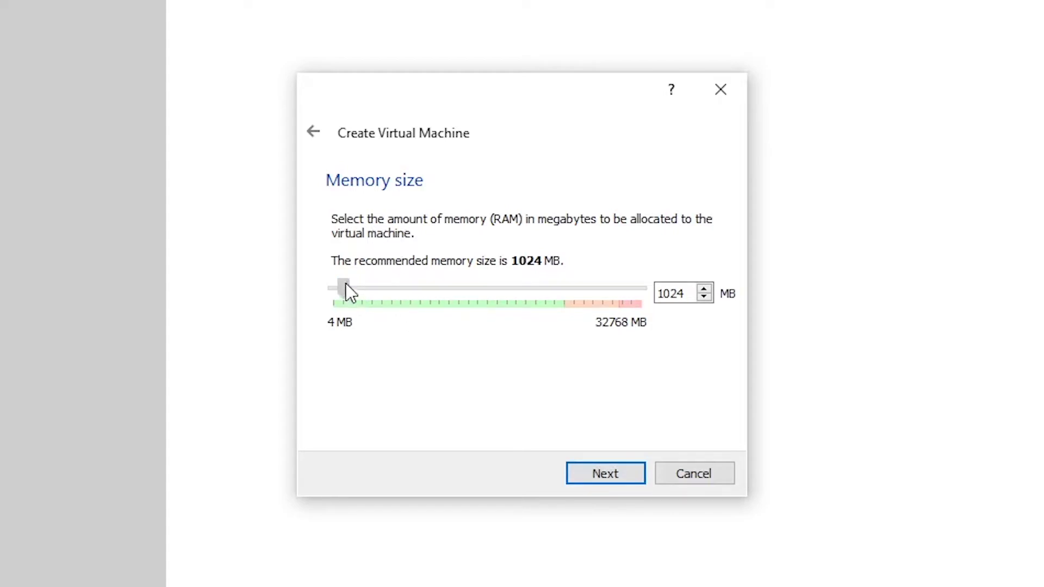
# Set the VM's memory to 2048 MB and choose to create a virtual hard disk now.
pyautogui.moveTo(345, 284)
pyautogui.mouseDown()
pyautogui.moveTo(362, 289)
pyautogui.moveTo(354, 293)
pyautogui.mouseUp()
pyautogui.click(608, 475)
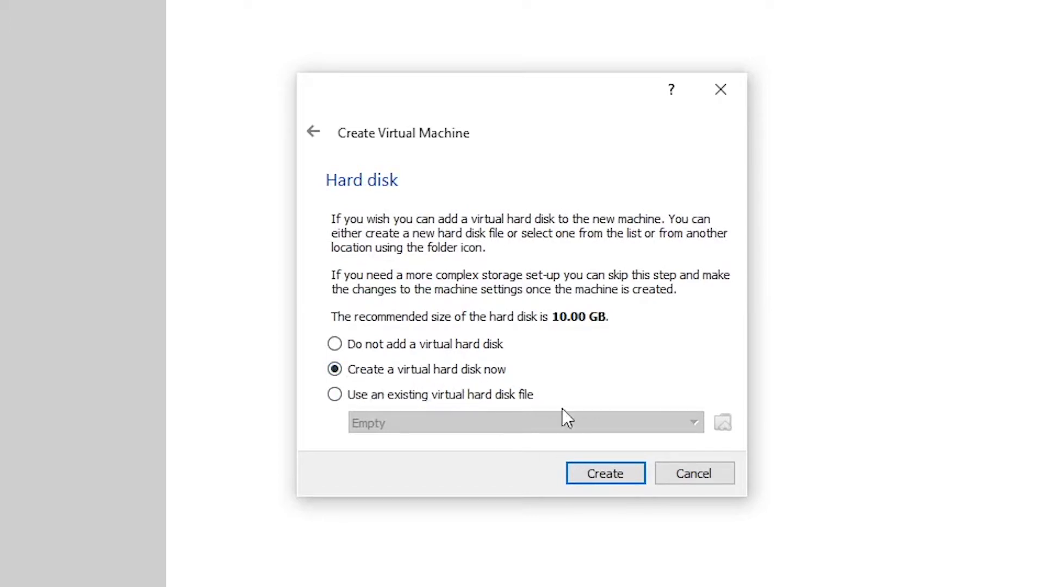
pyautogui.click(609, 479)
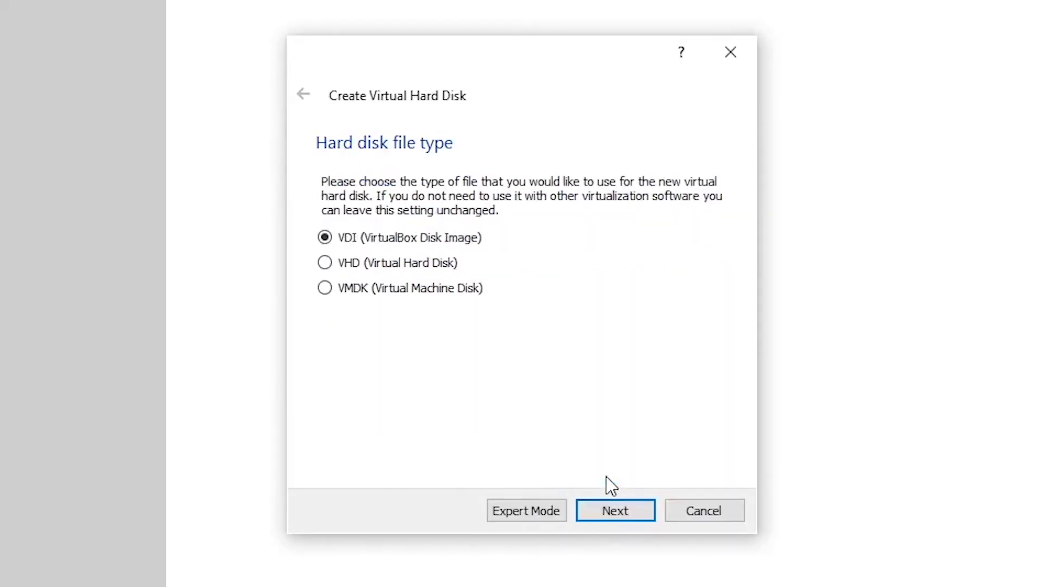
# Create a dynamically allocated 10.00 GB VDI disk named Ubuntu.vdi.
pyautogui.click(616, 512)
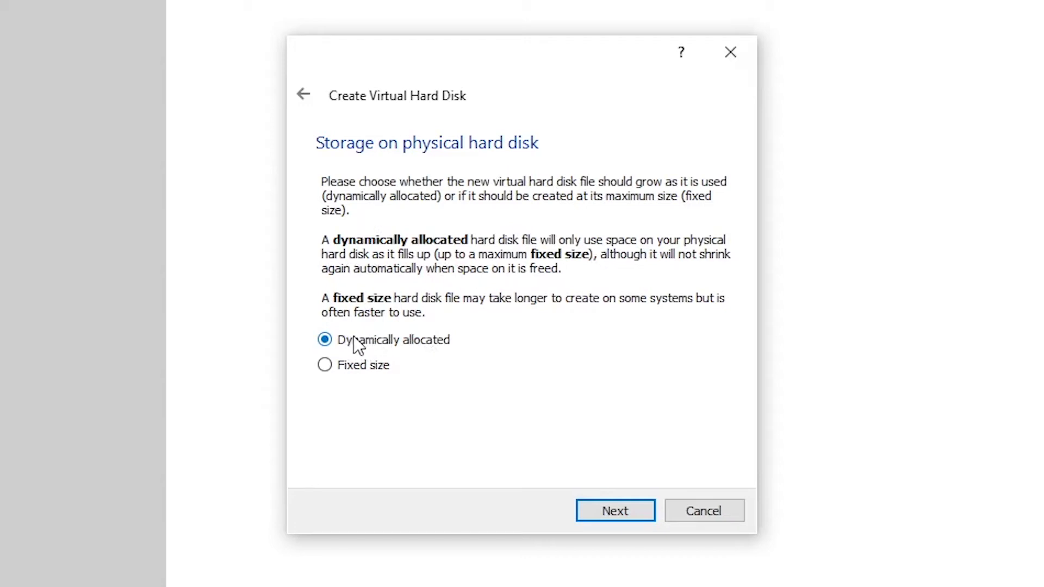
pyautogui.click(605, 511)
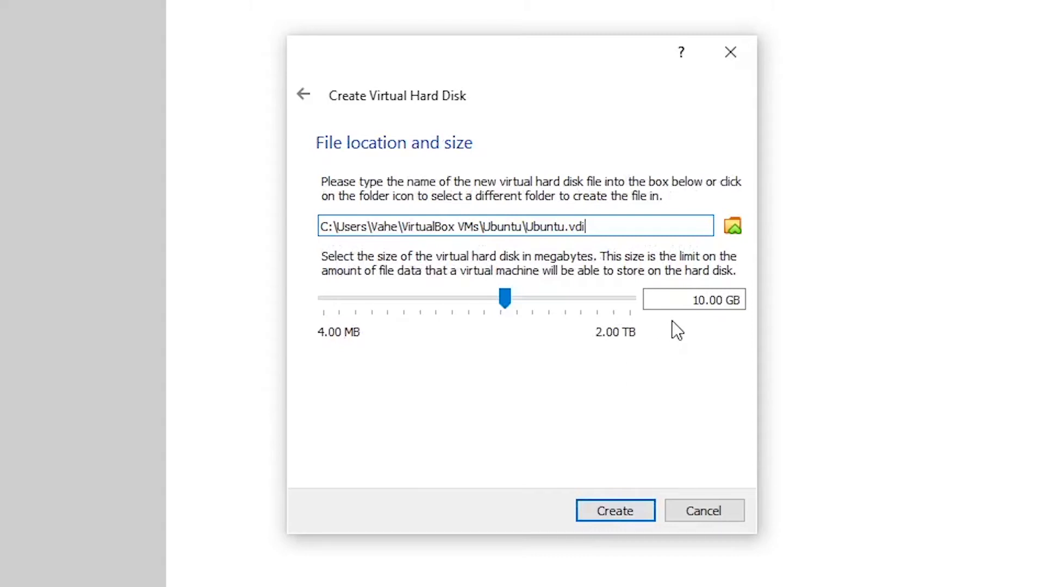
pyautogui.click(615, 511)
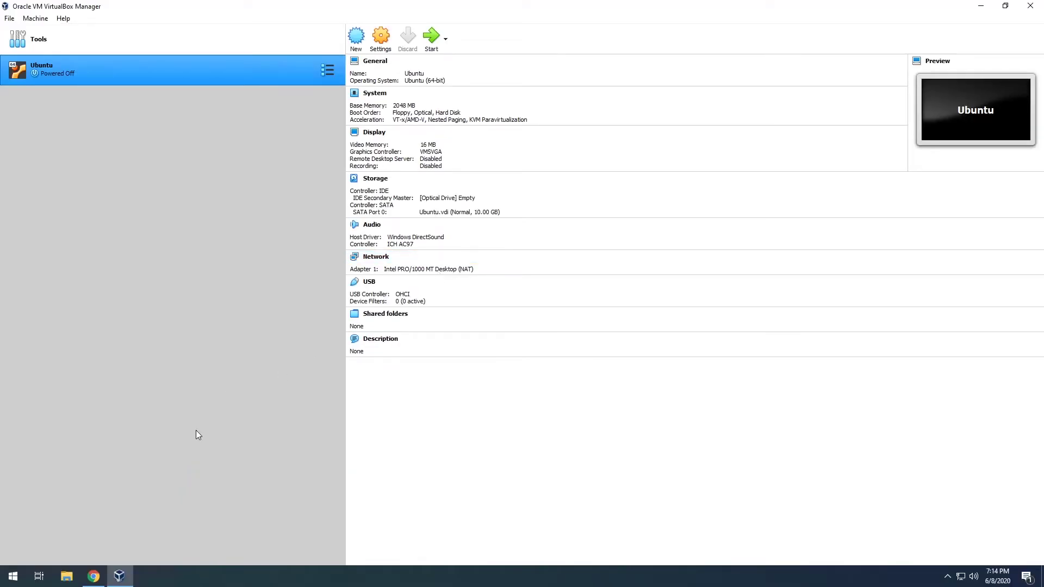
# Visit ubuntu.com in a new tab and download the Ubuntu Desktop 20.04 LTS image.
pyautogui.click(95, 575)
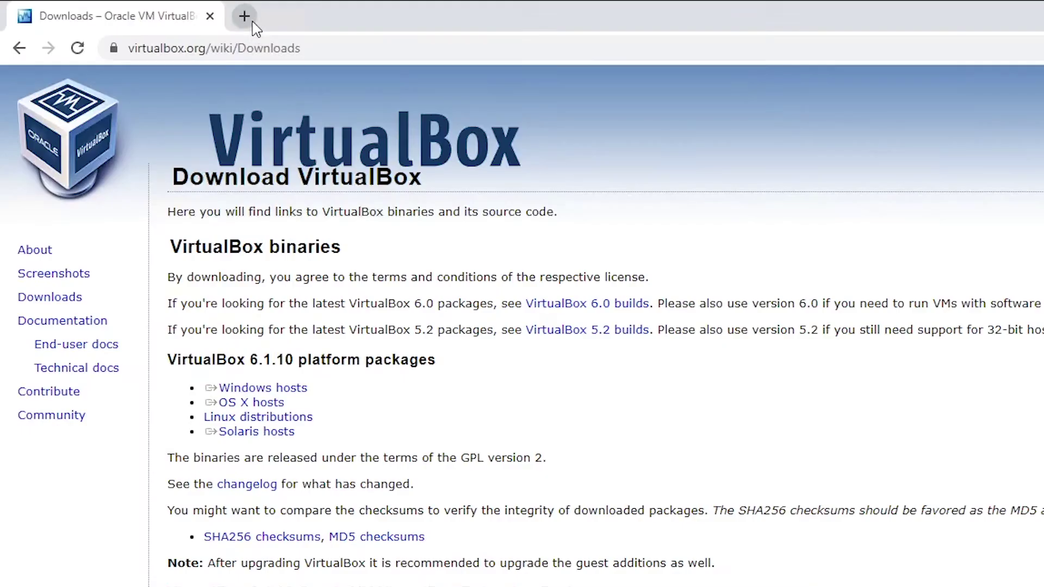
pyautogui.click(250, 25)
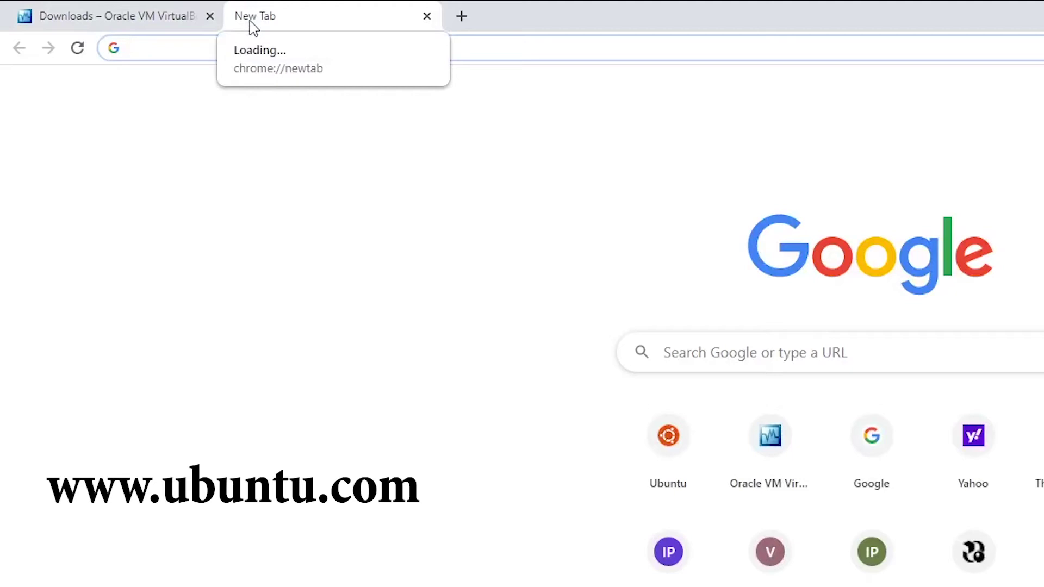
pyautogui.write('ubuntu.com')
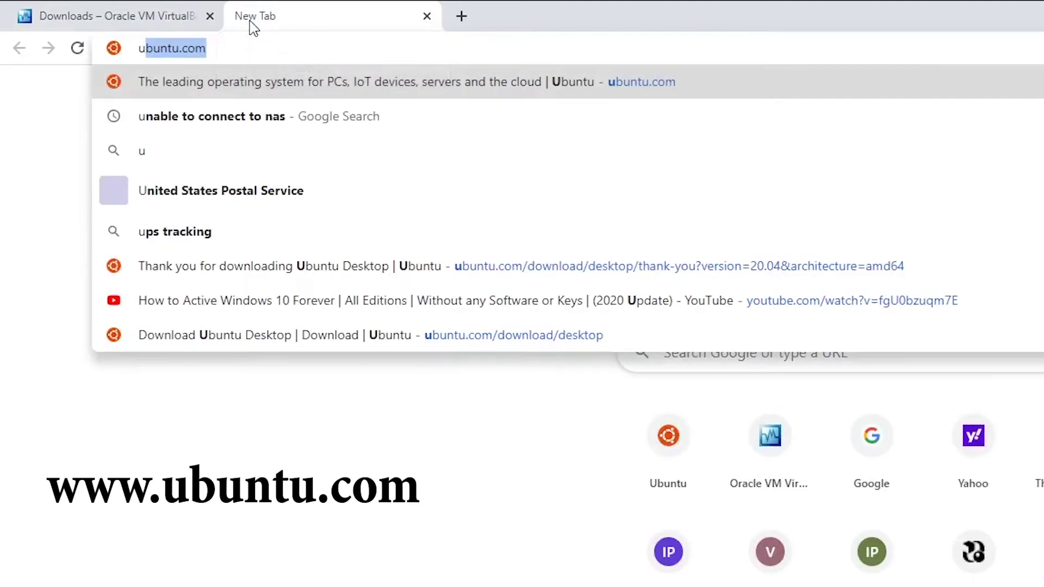
pyautogui.press('Return')
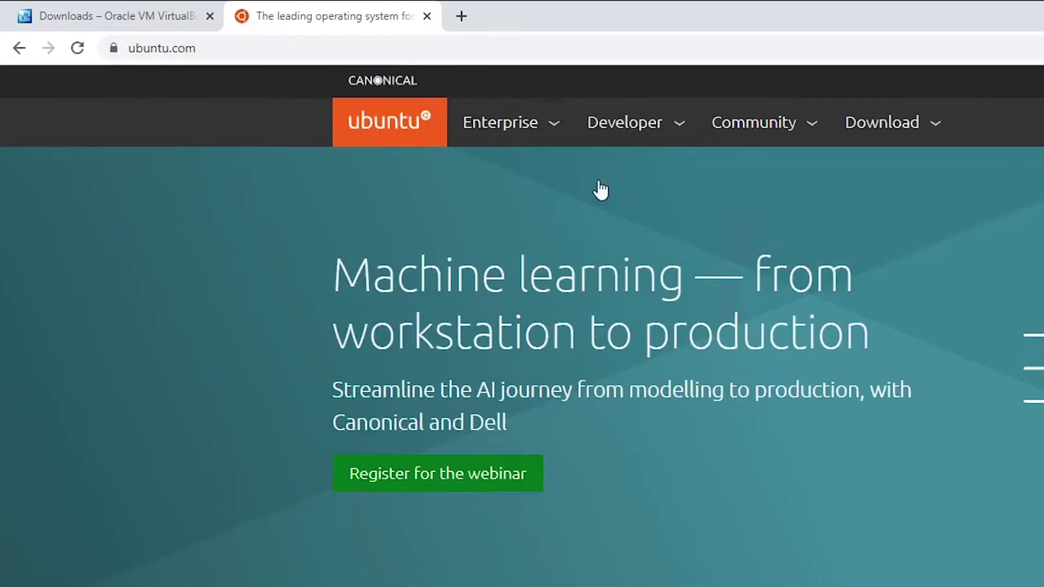
pyautogui.click(900, 137)
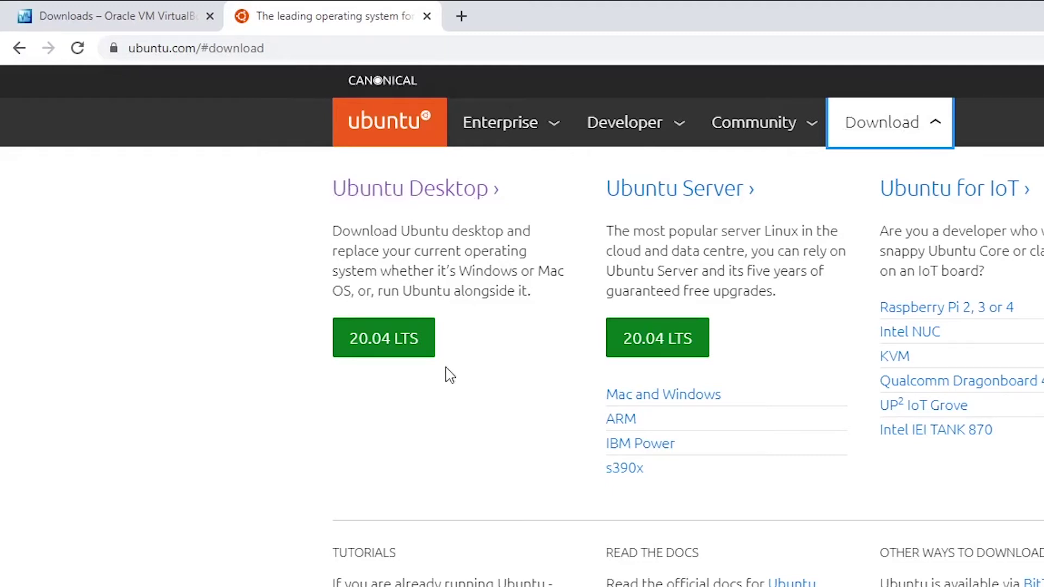
pyautogui.click(379, 348)
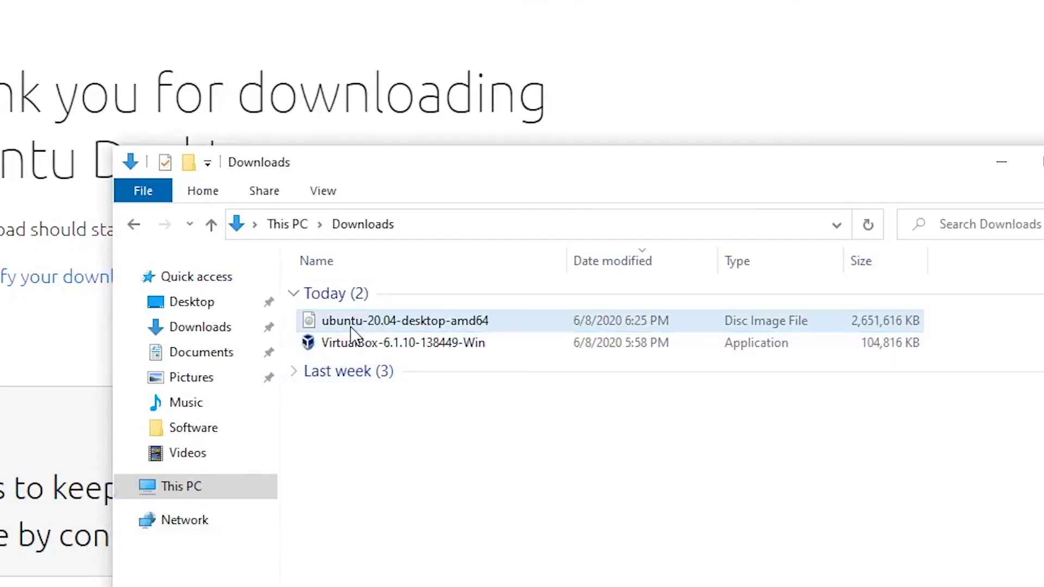
# Select ubuntu-20.04-desktop-amd64 in Downloads, then switch to the VirtualBox Manager.
pyautogui.click(351, 326)
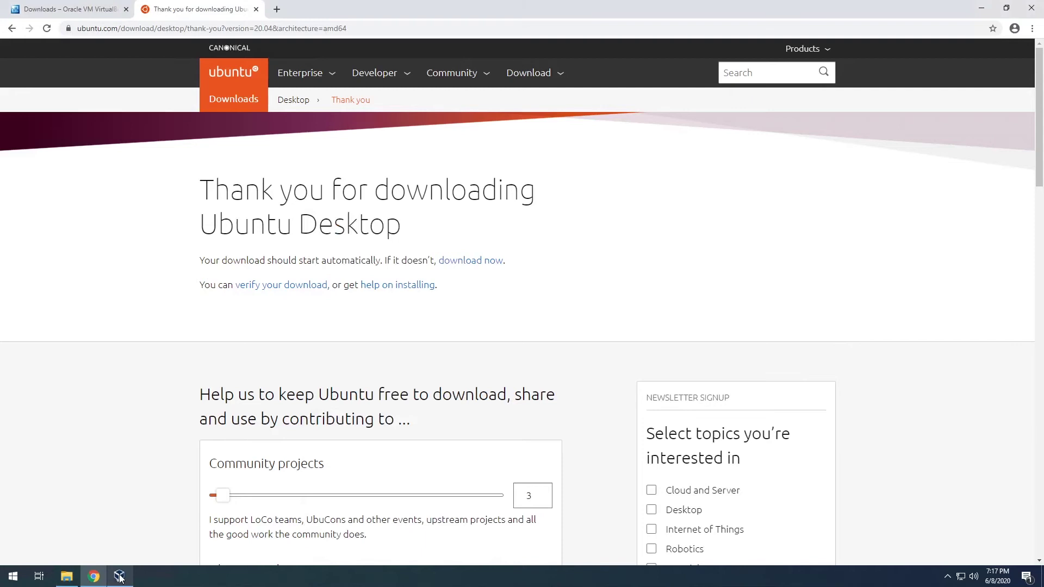
pyautogui.click(120, 577)
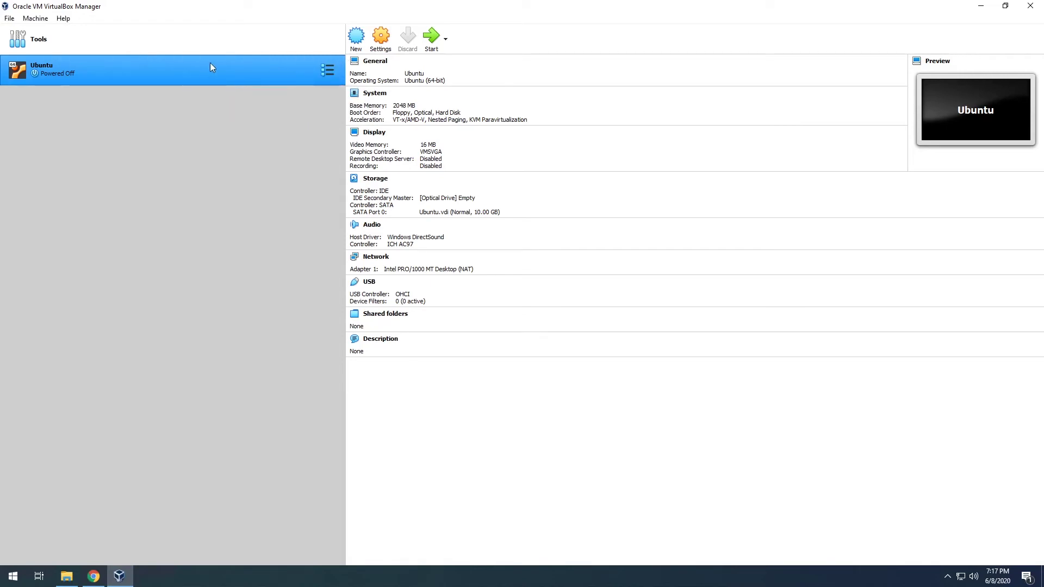
# In the Ubuntu VM's Storage settings, select the empty optical drive and enable Live CD/DVD.
pyautogui.click(381, 38)
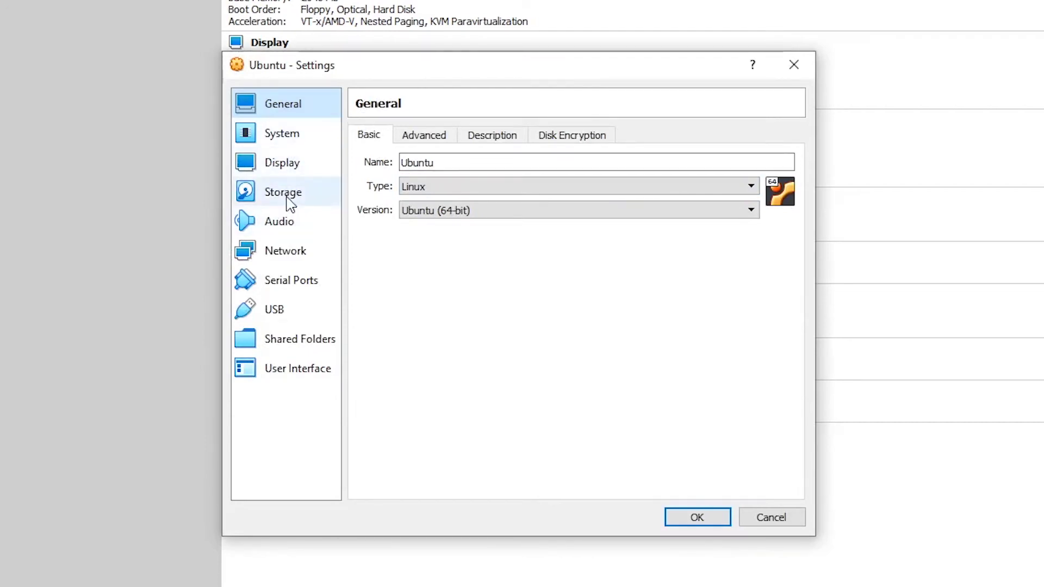
pyautogui.click(285, 195)
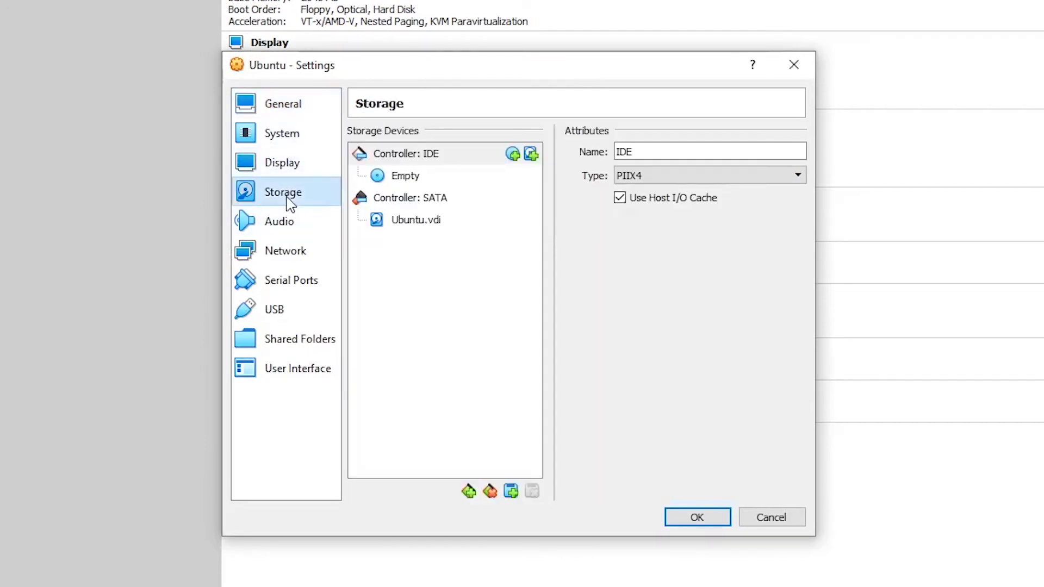
pyautogui.click(405, 185)
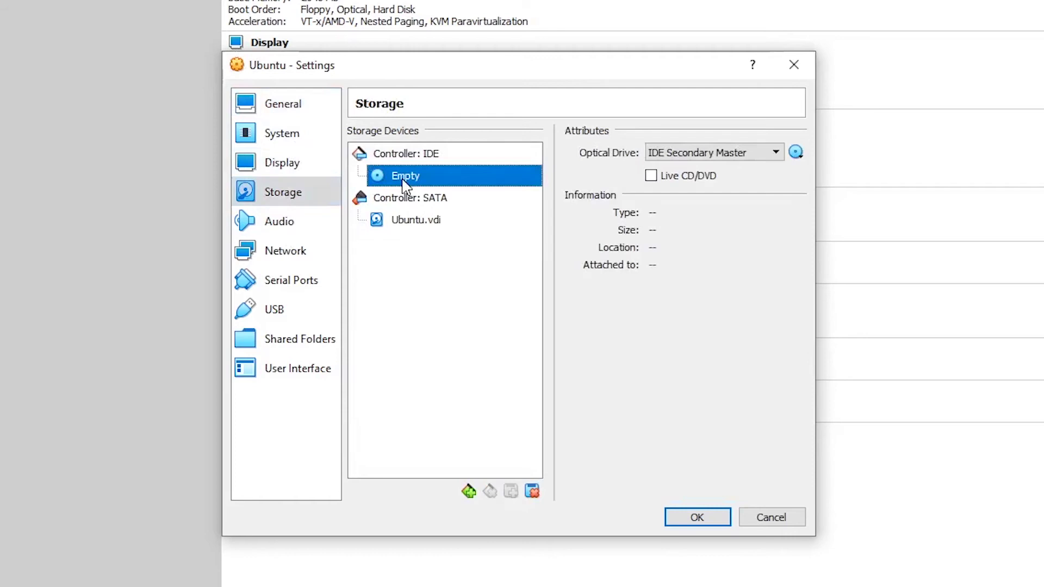
pyautogui.click(672, 183)
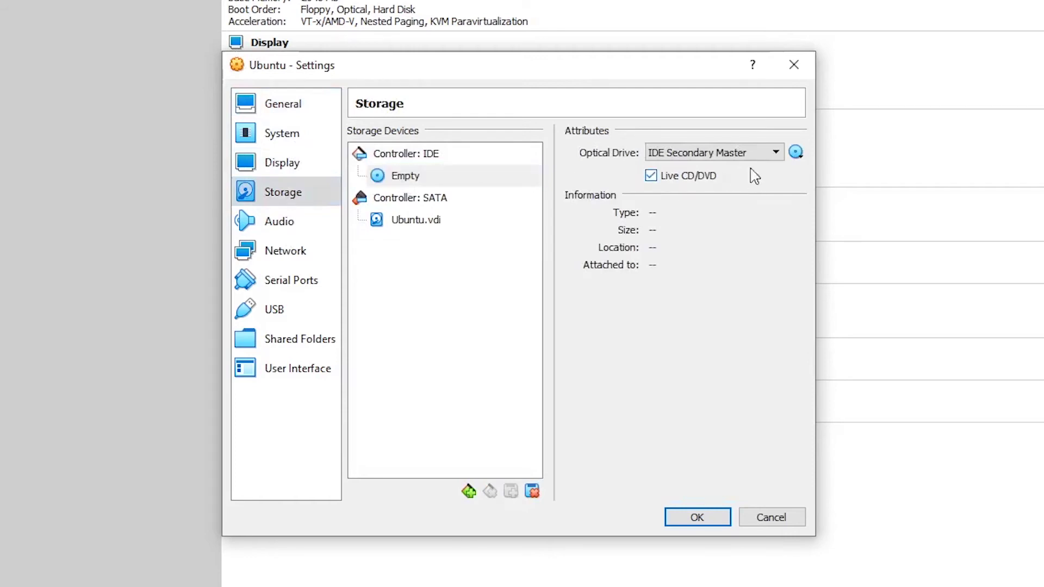
pyautogui.click(674, 183)
pyautogui.click(657, 173)
# Load ubuntu-20.04-desktop-amd64.iso into the optical drive and save the settings.
pyautogui.click(797, 154)
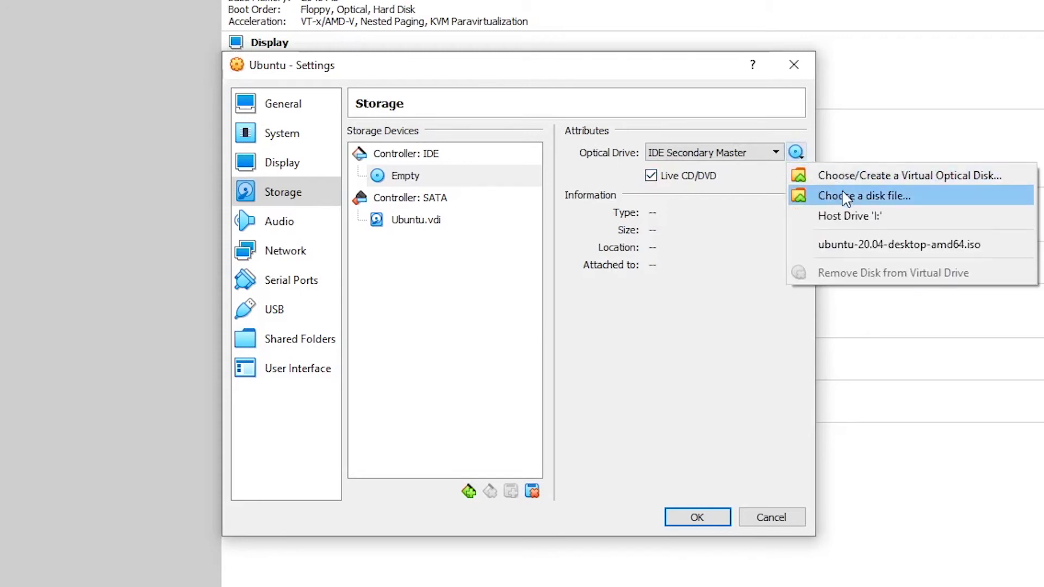
pyautogui.click(884, 196)
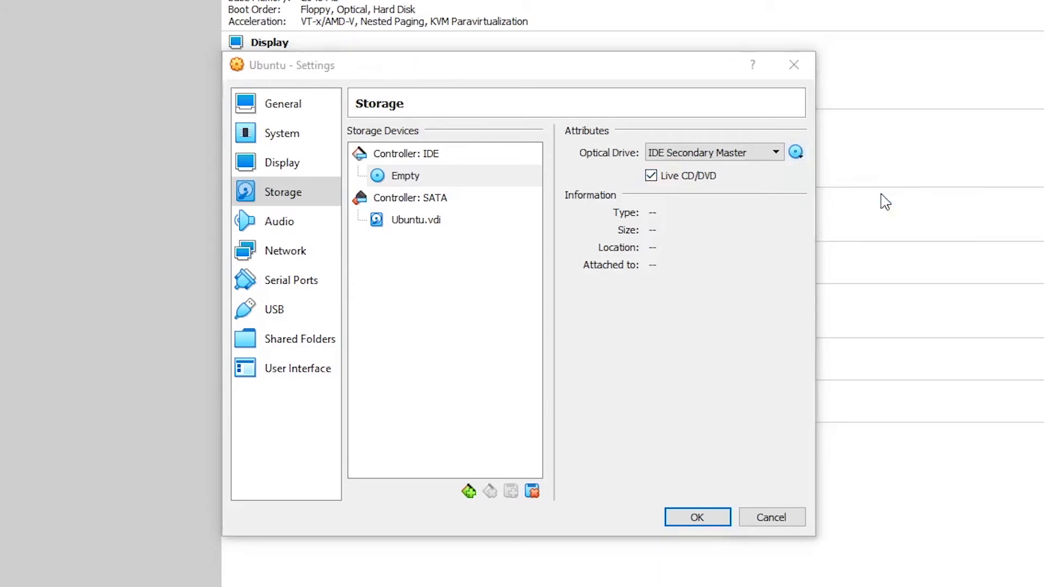
pyautogui.click(455, 245)
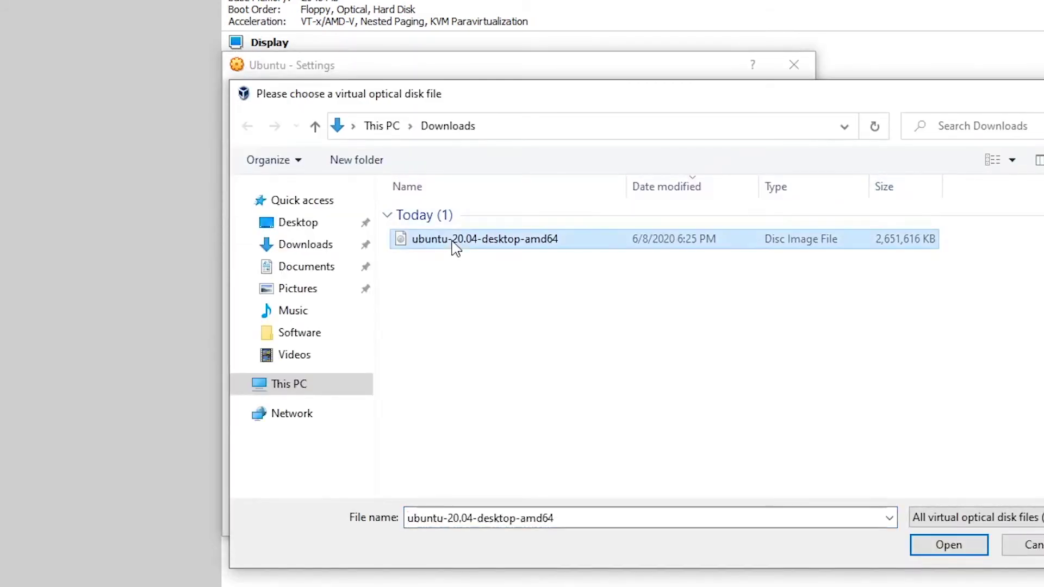
pyautogui.click(942, 545)
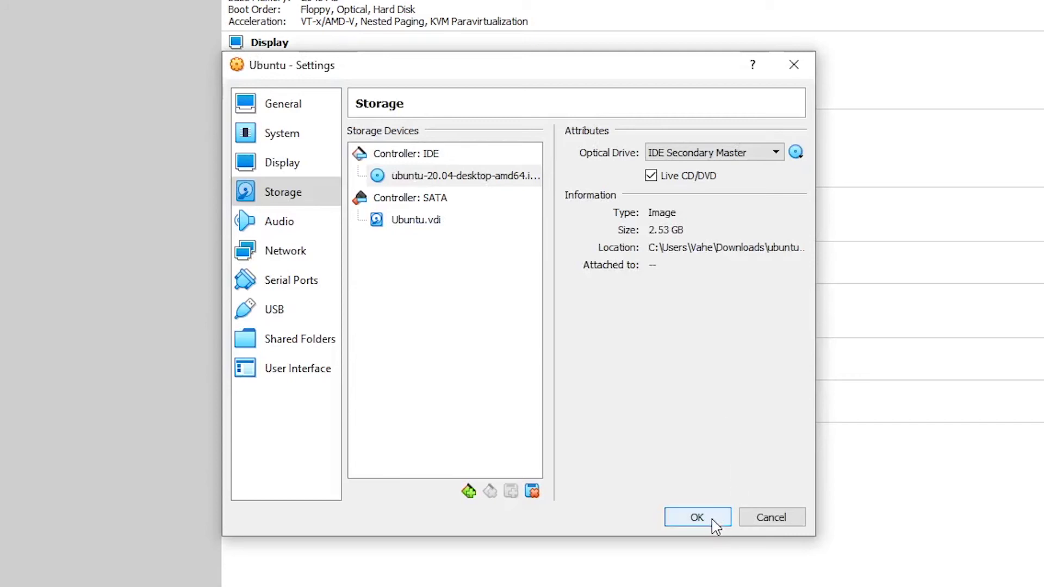
pyautogui.click(698, 517)
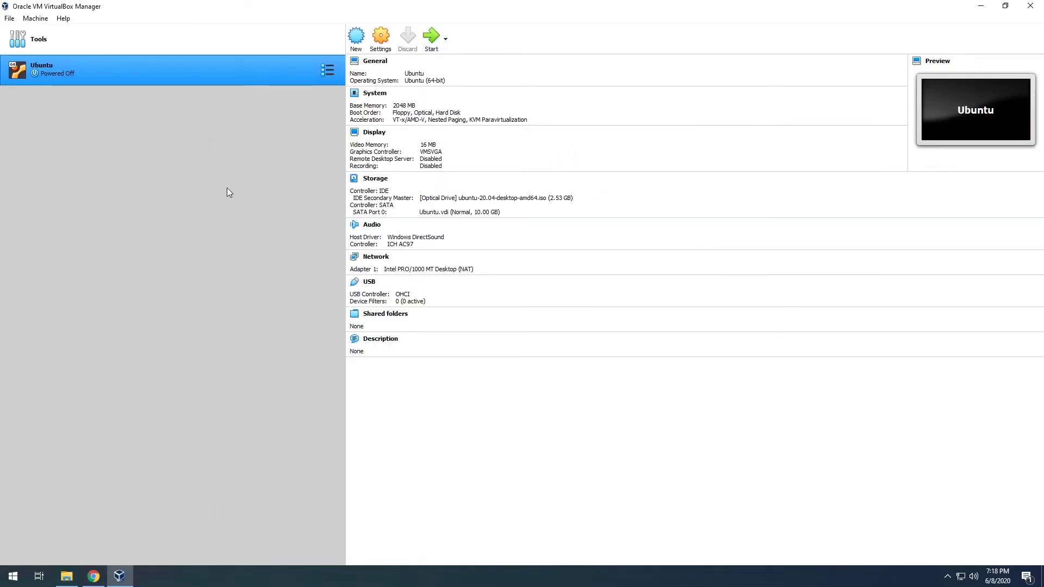
# Start the Ubuntu VM with ubuntu-20.04-desktop-amd64.iso selected as the start-up disk.
pyautogui.click(431, 38)
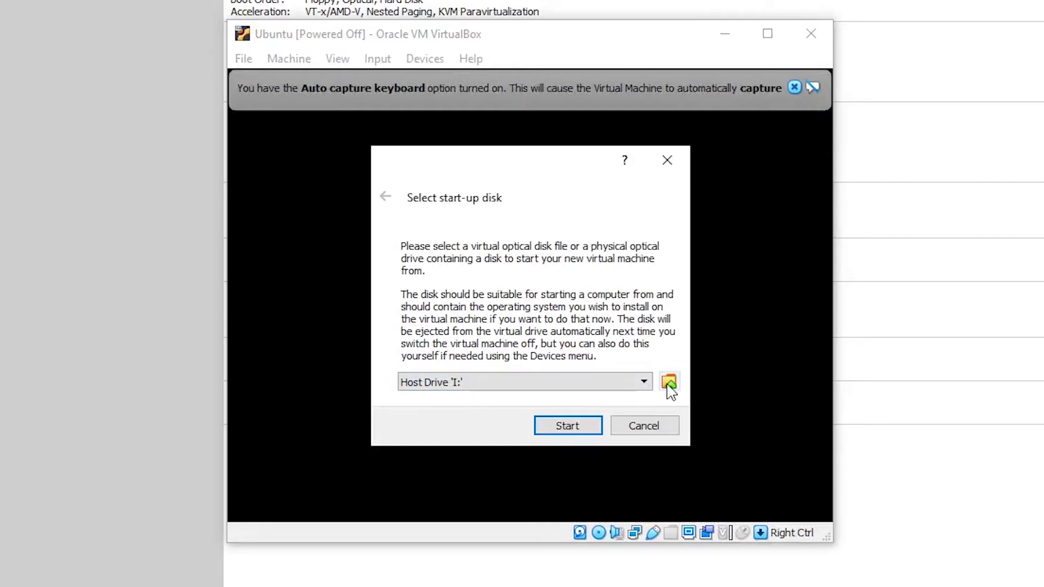
pyautogui.click(645, 382)
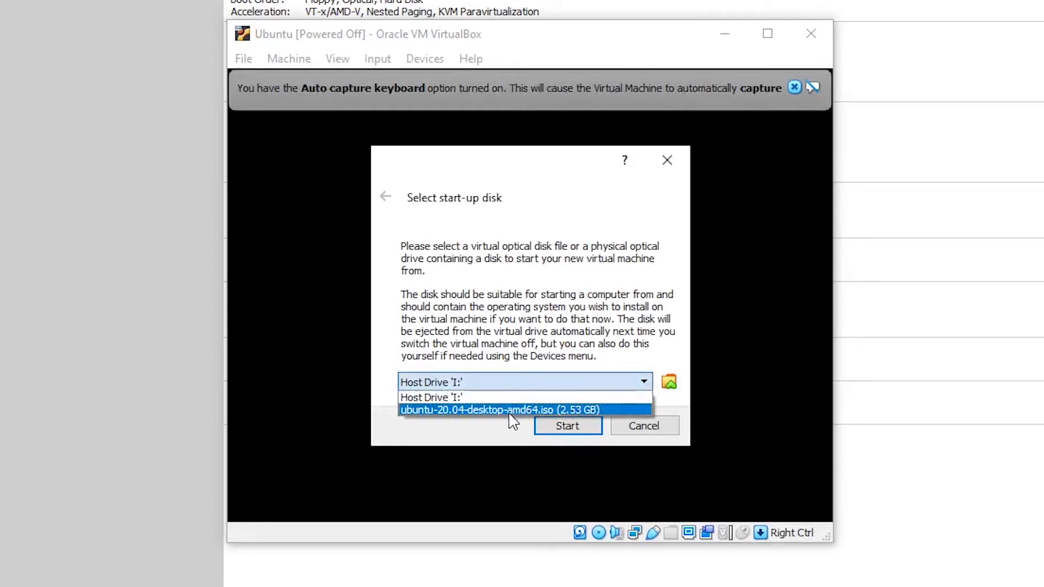
pyautogui.click(462, 413)
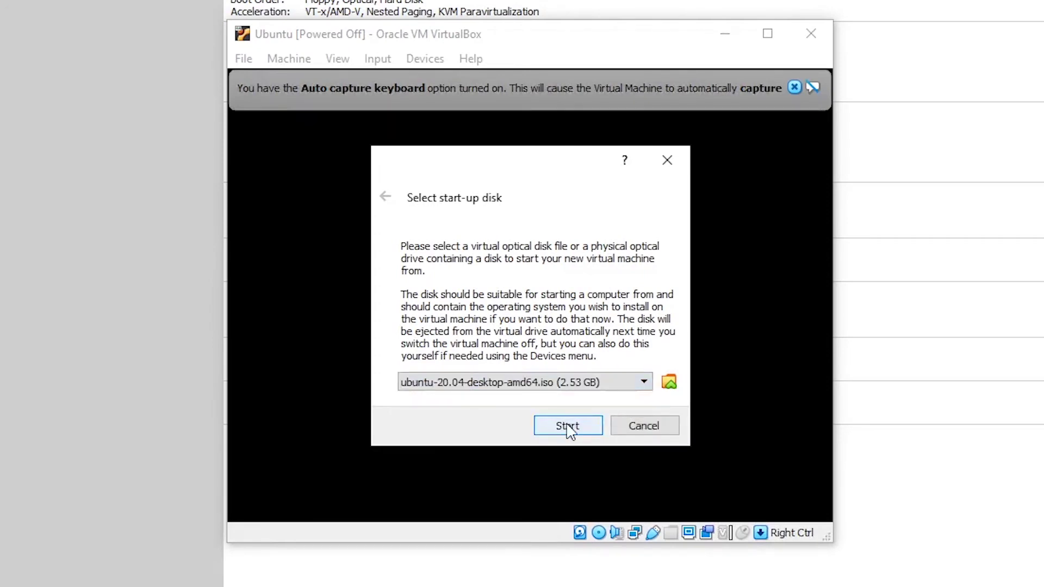
pyautogui.click(598, 384)
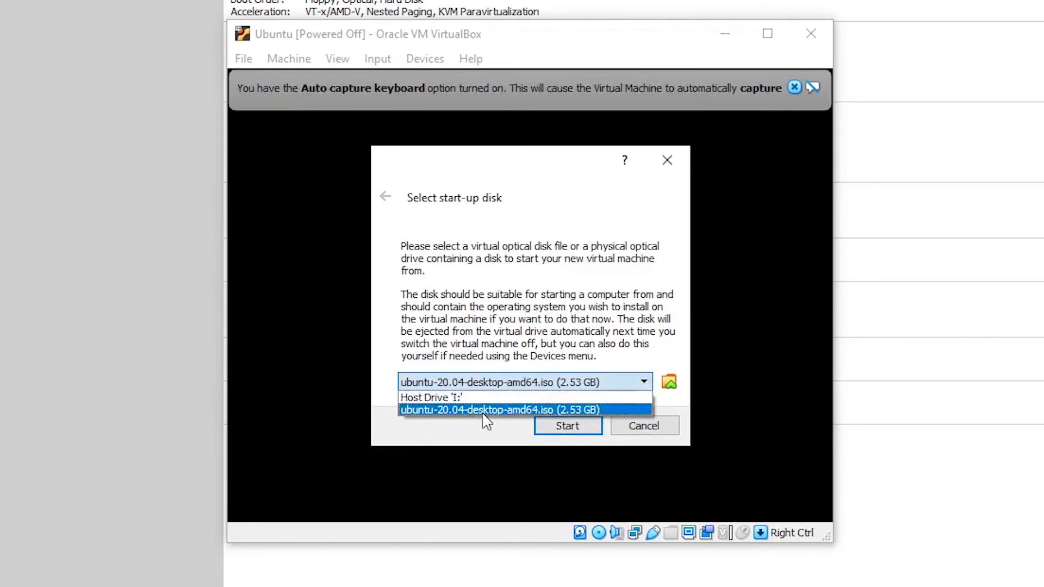
pyautogui.click(574, 408)
pyautogui.click(552, 437)
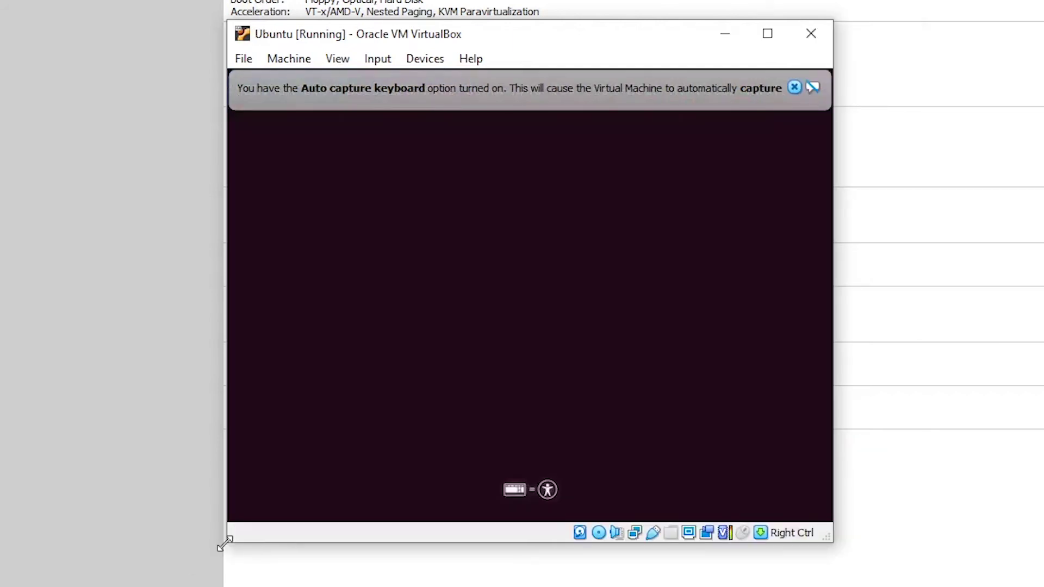
# Enlarge the VM window and close the mouse integration and keyboard capture notices.
pyautogui.moveTo(225, 543); pyautogui.dragTo(28, 571)
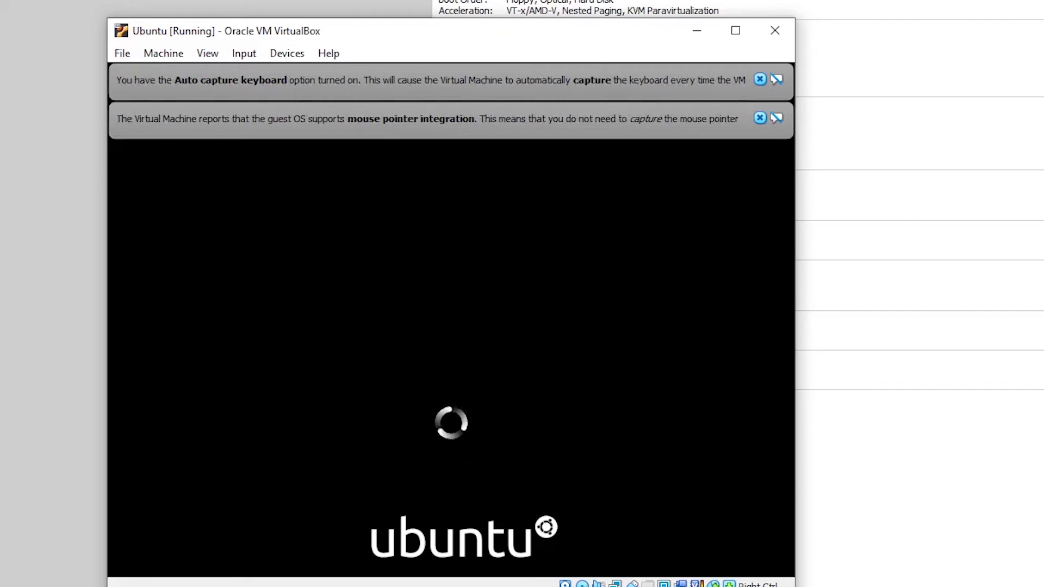
pyautogui.click(760, 118)
pyautogui.click(759, 79)
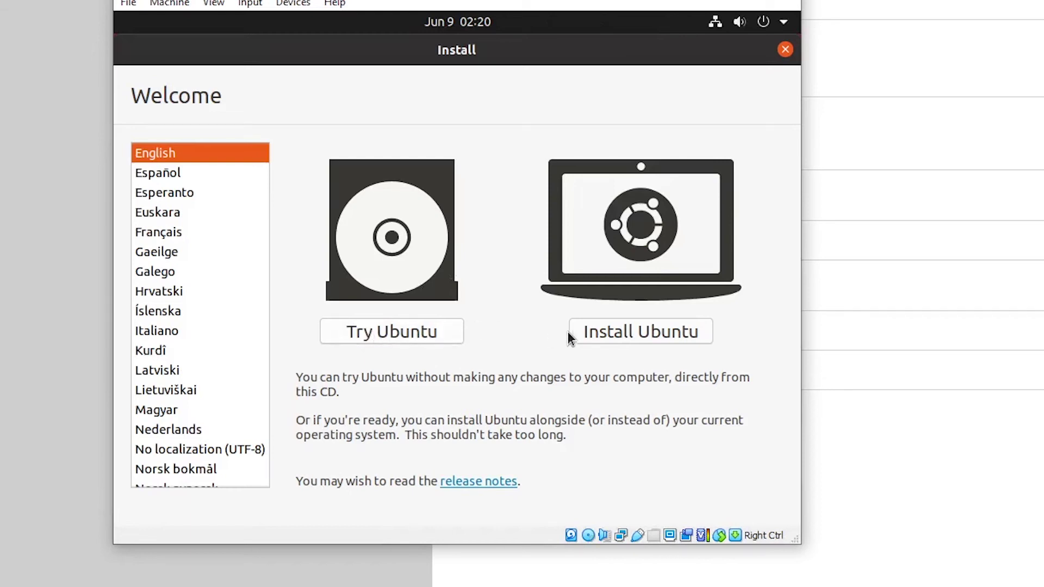
# Choose Install Ubuntu with the English (US) keyboard and a normal installation, then shift the window right.
pyautogui.click(631, 330)
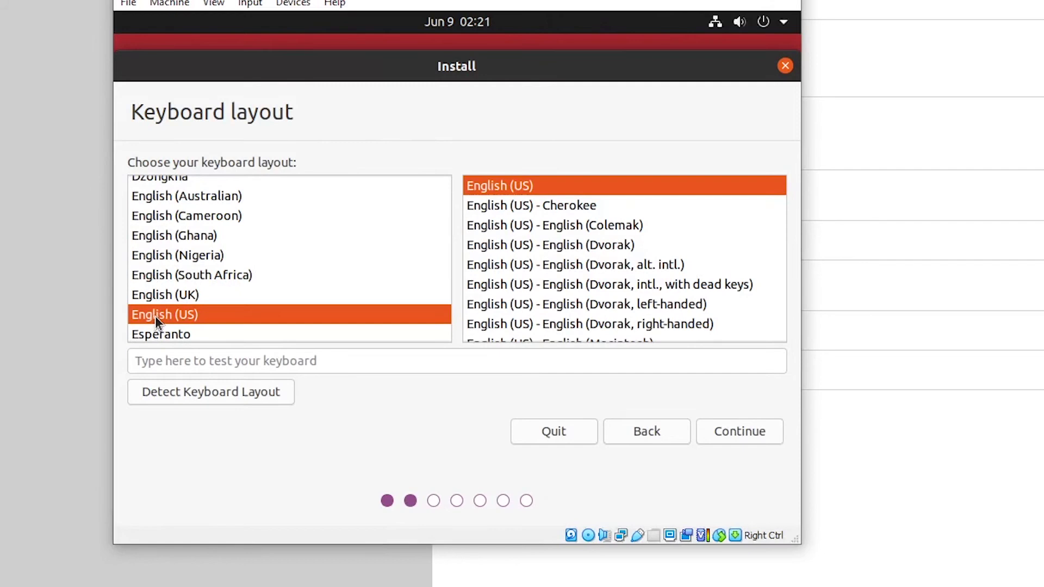
pyautogui.click(743, 436)
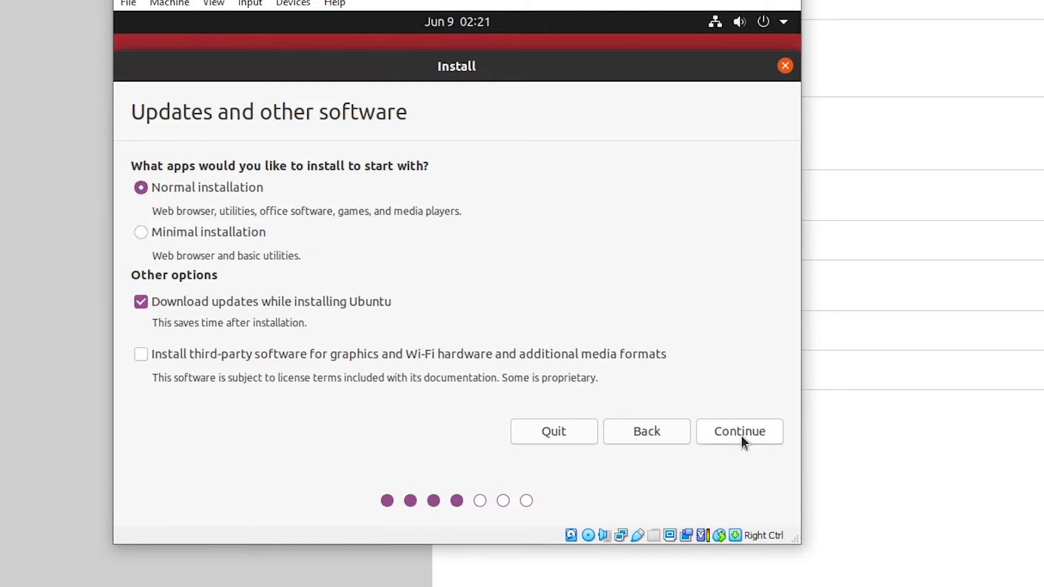
pyautogui.click(742, 435)
pyautogui.moveTo(457, 1); pyautogui.dragTo(534, 0)
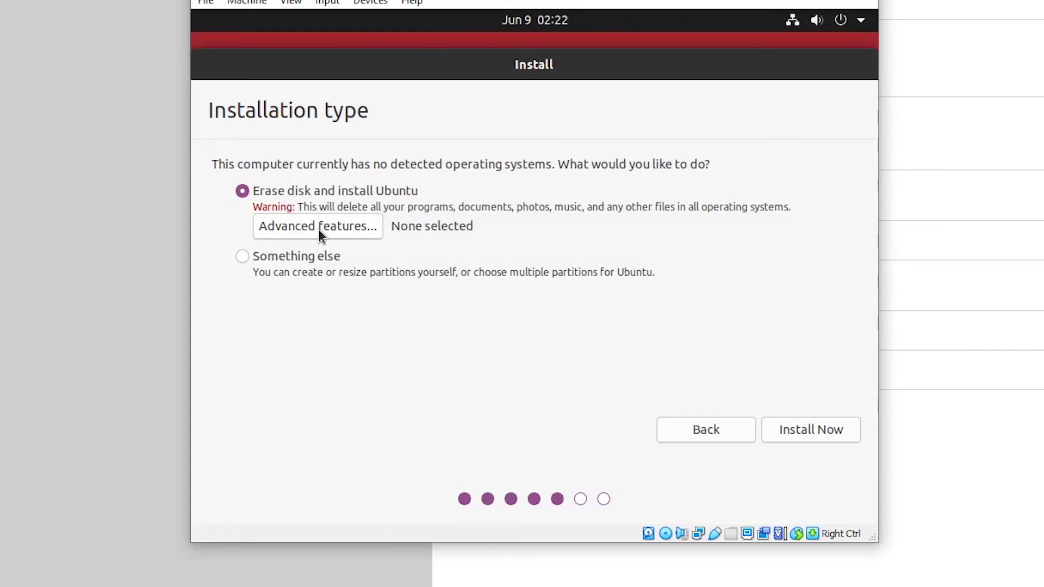
# Install Now with disk erase, confirm writing partitions, and keep Los Angeles as the location.
pyautogui.click(796, 432)
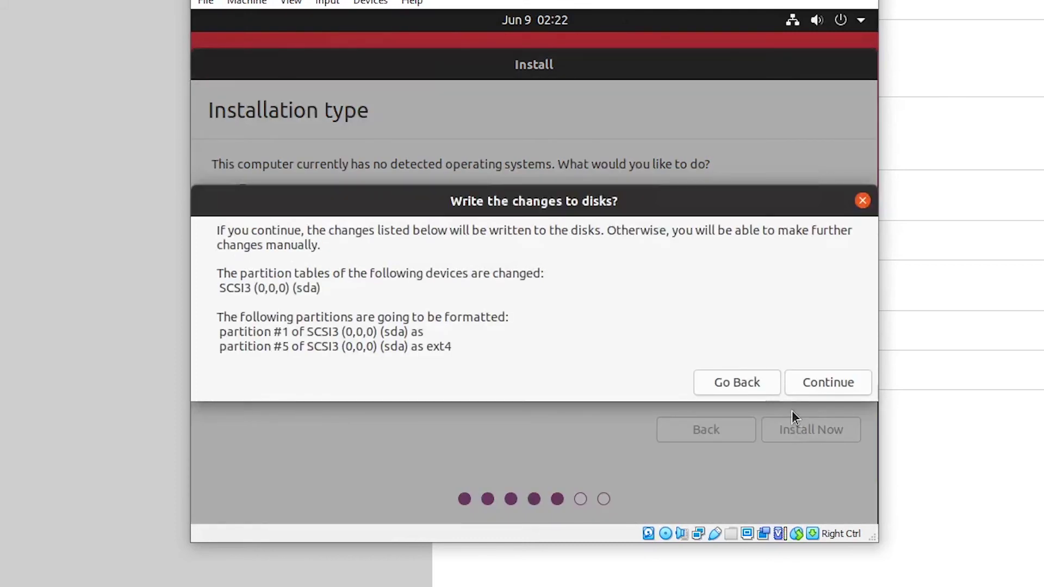
pyautogui.click(817, 383)
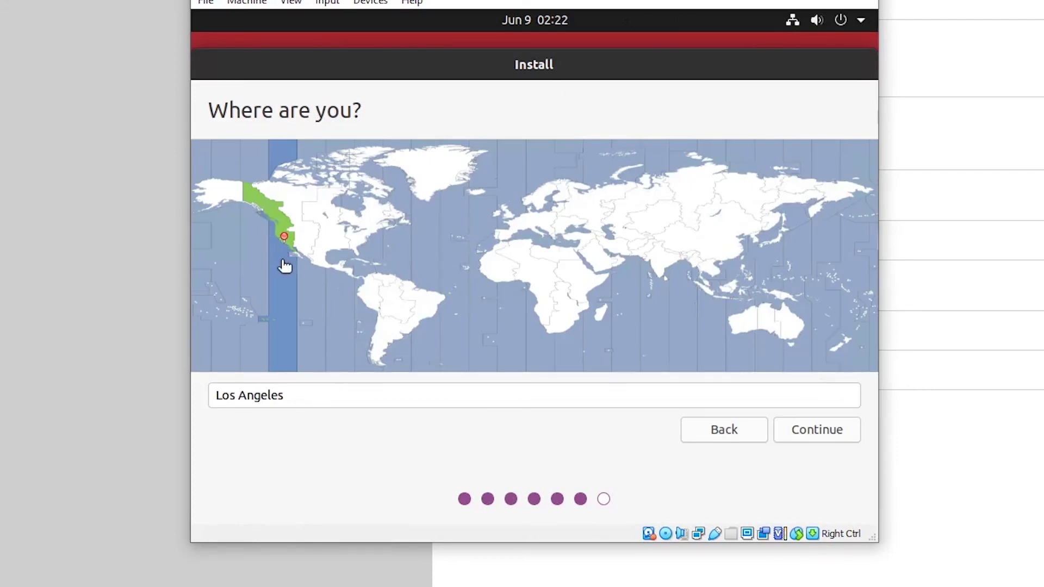
pyautogui.click(811, 435)
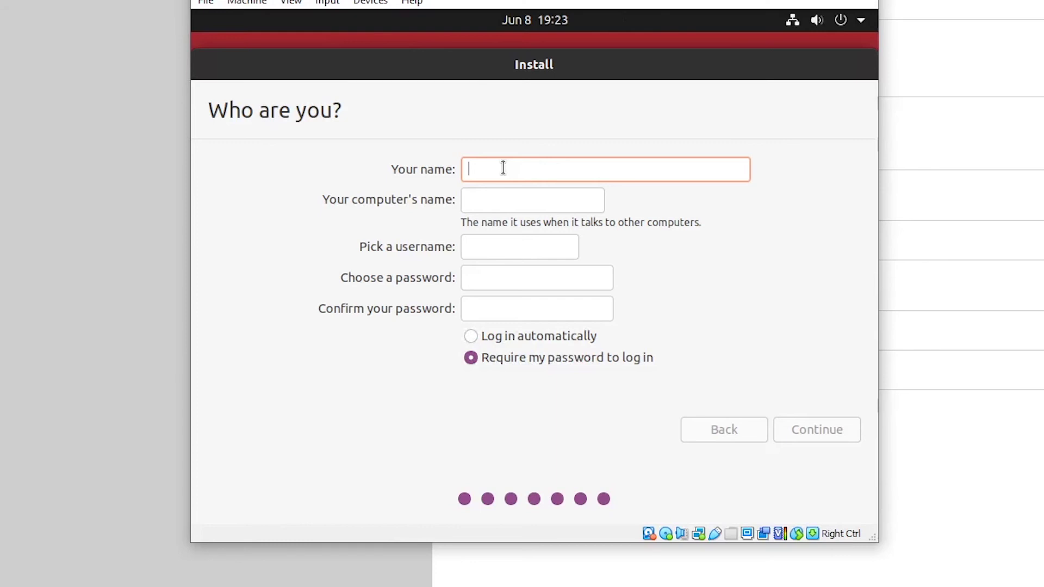
# Enter Pi-Hole as the name, fill in the account password fields, and continue the installation.
pyautogui.write('P')
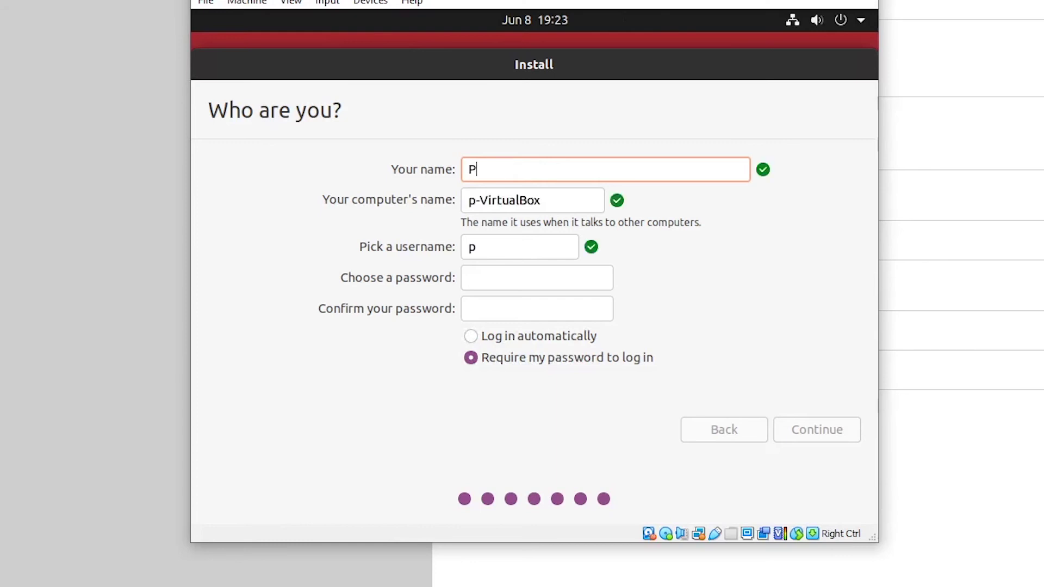
pyautogui.write('i')
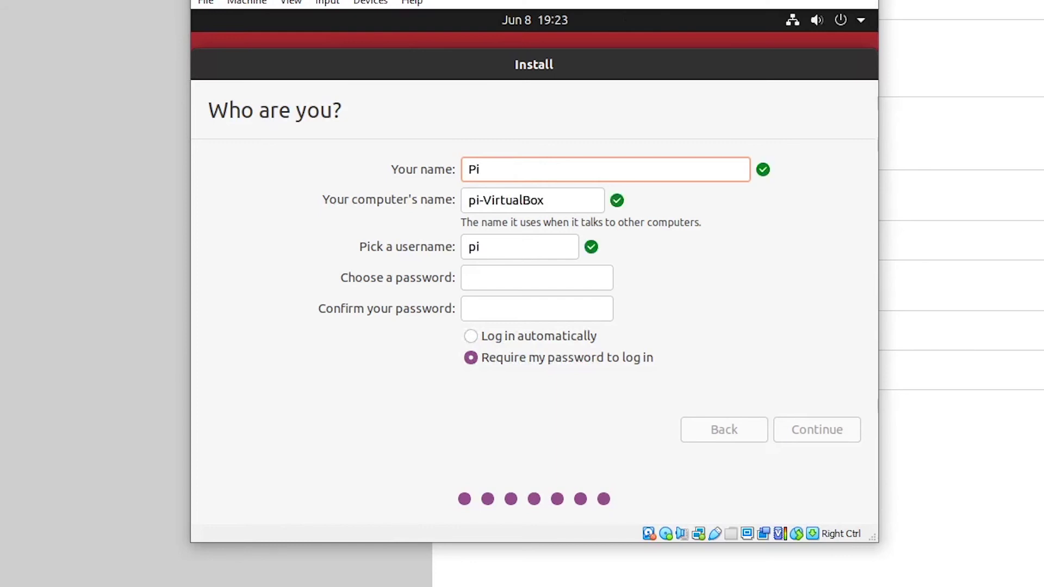
pyautogui.write('-Hole')
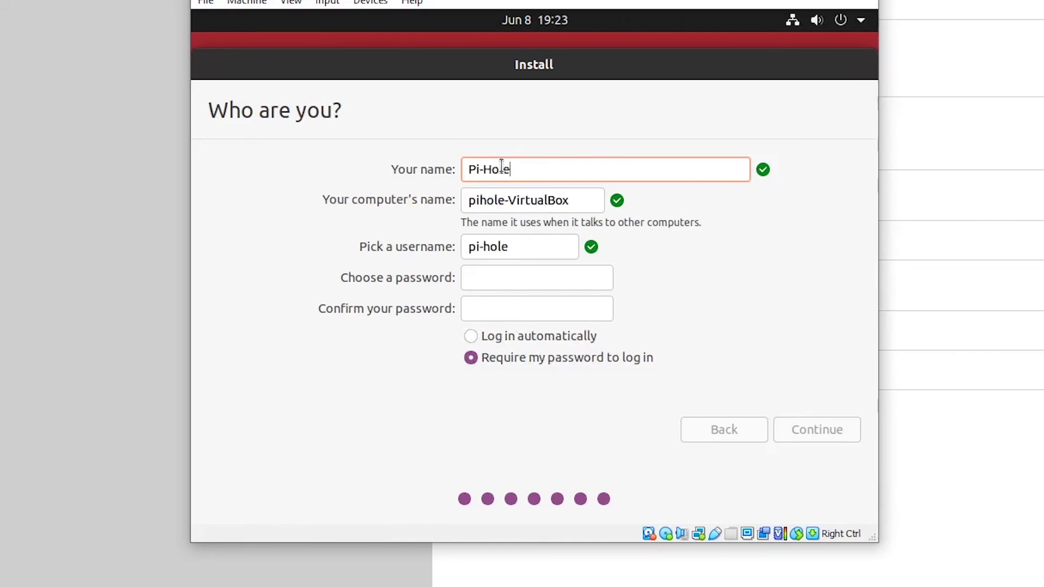
pyautogui.click(509, 282)
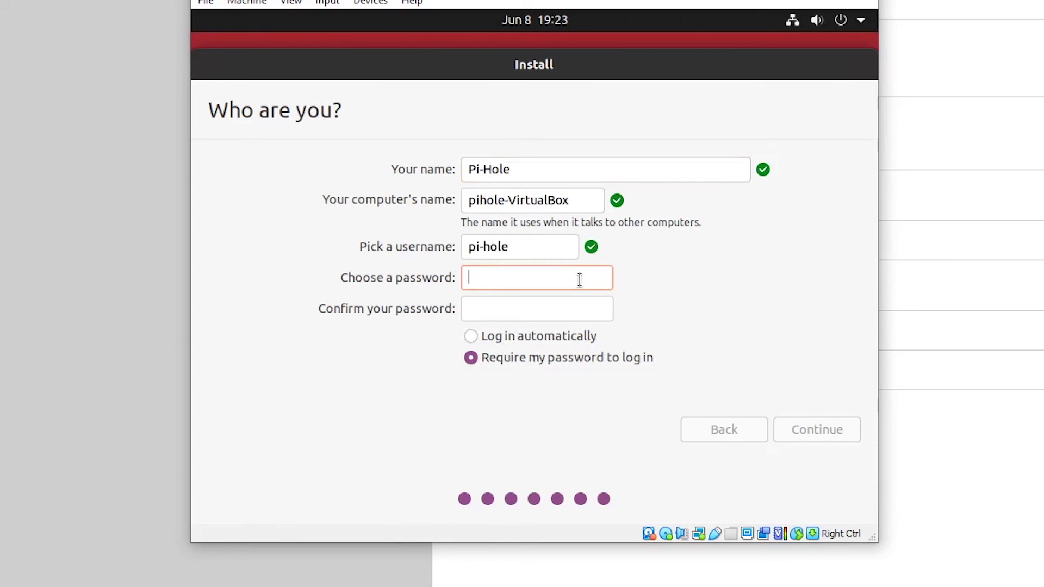
pyautogui.press('Tab')
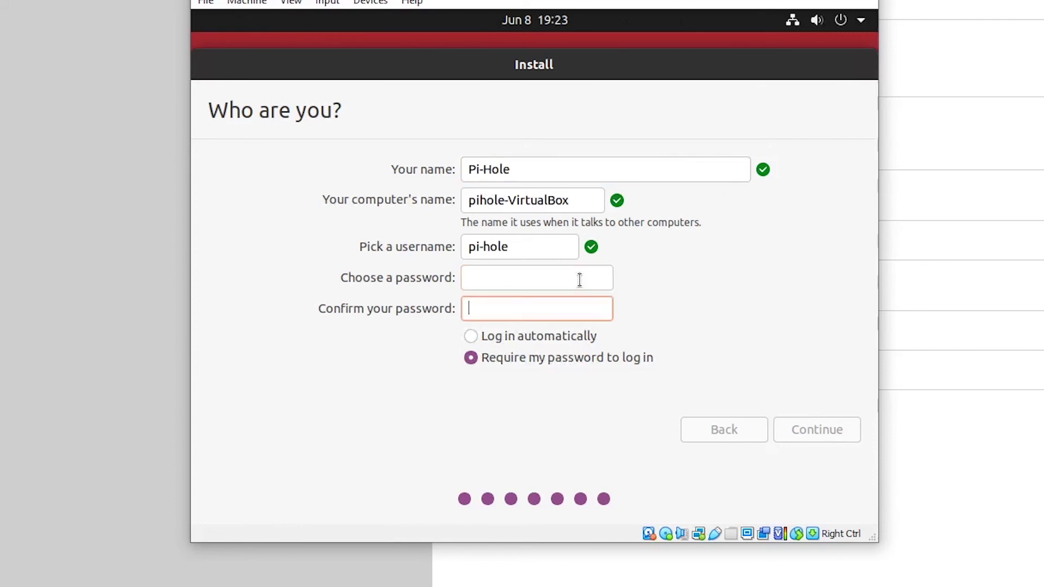
pyautogui.click(538, 283)
pyautogui.write('pihol')
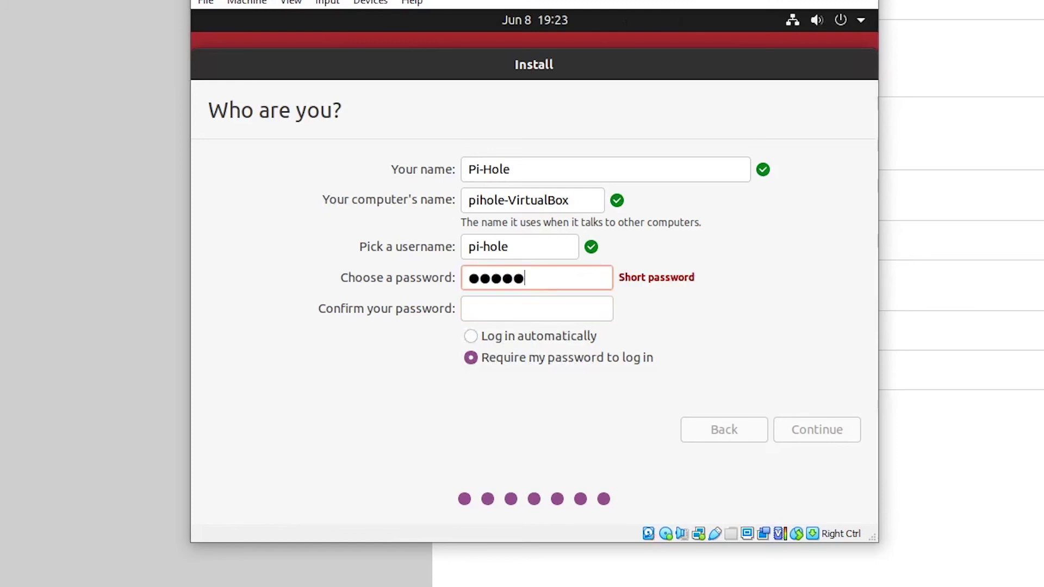
pyautogui.write('e')
pyautogui.press('Tab')
pyautogui.write('pihole')
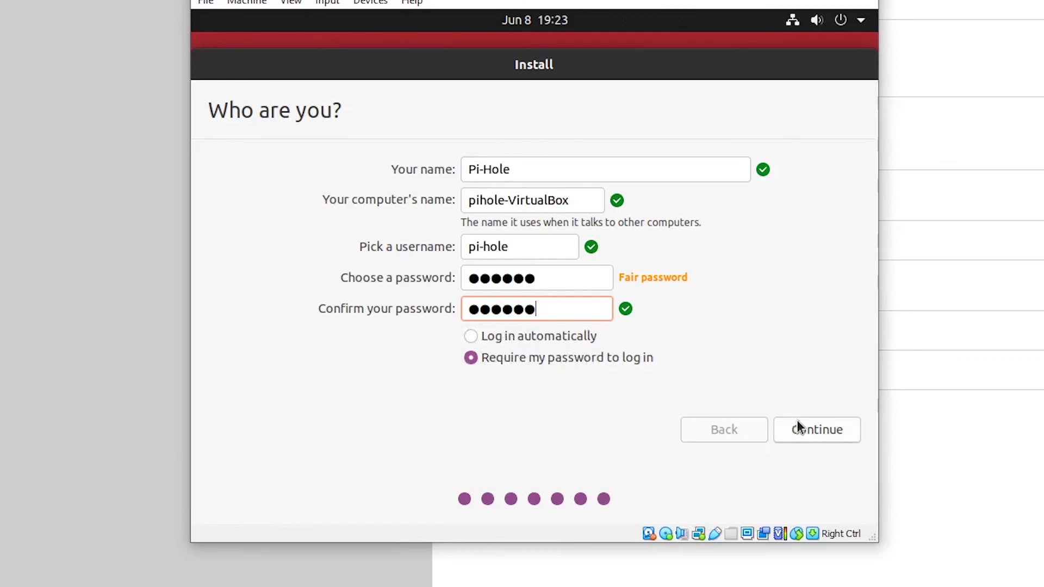
pyautogui.click(810, 432)
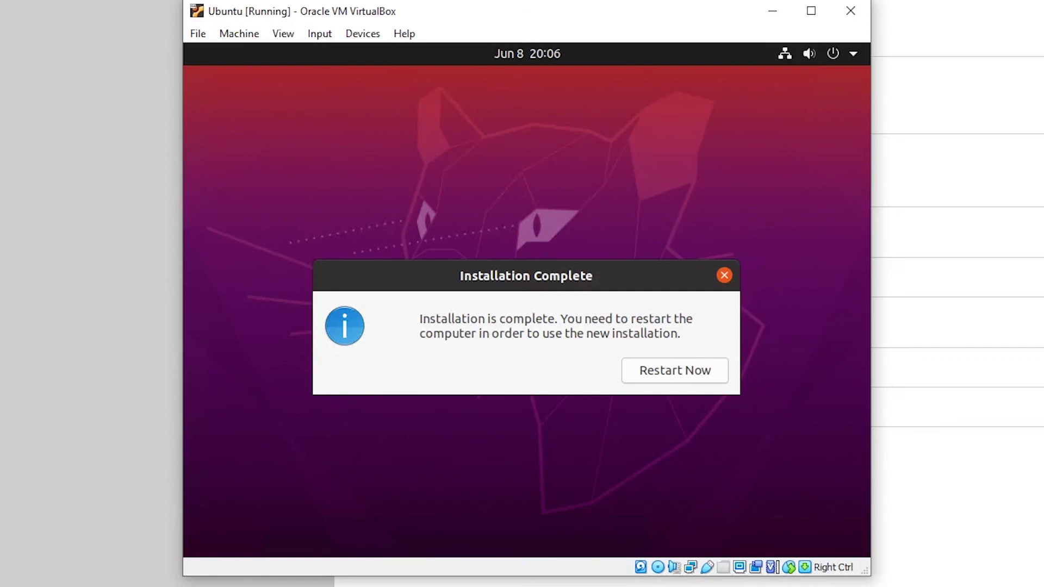
# Restart into the installed Ubuntu and sign in as Pi-Hole with the account password.
pyautogui.click(664, 369)
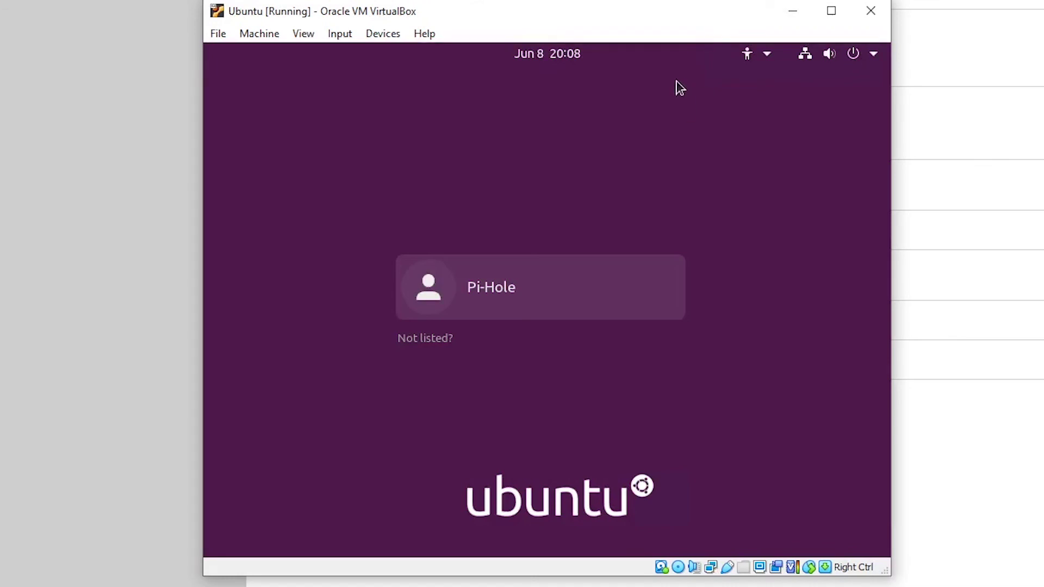
pyautogui.click(511, 286)
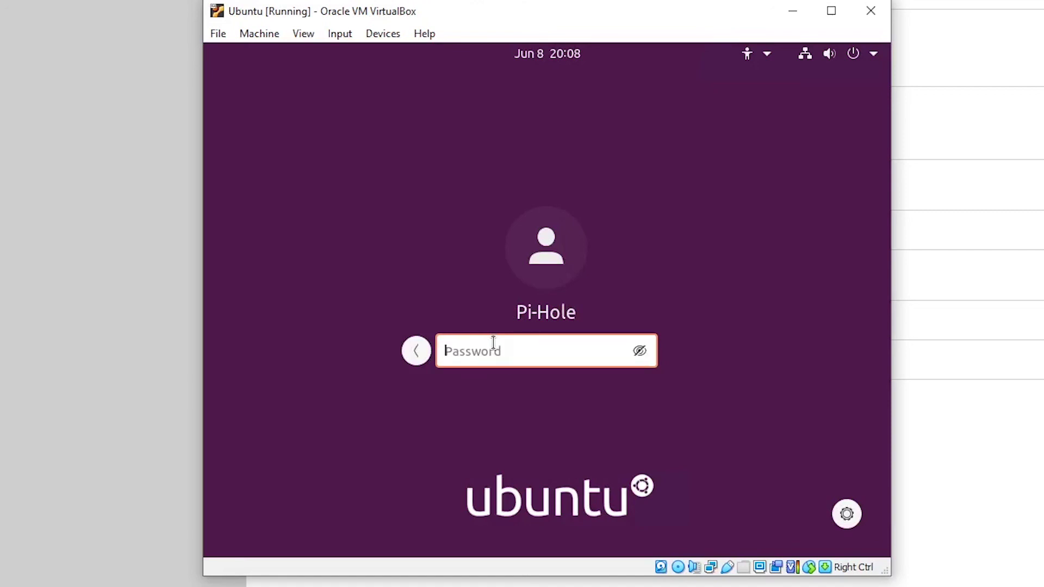
pyautogui.write('••••••')
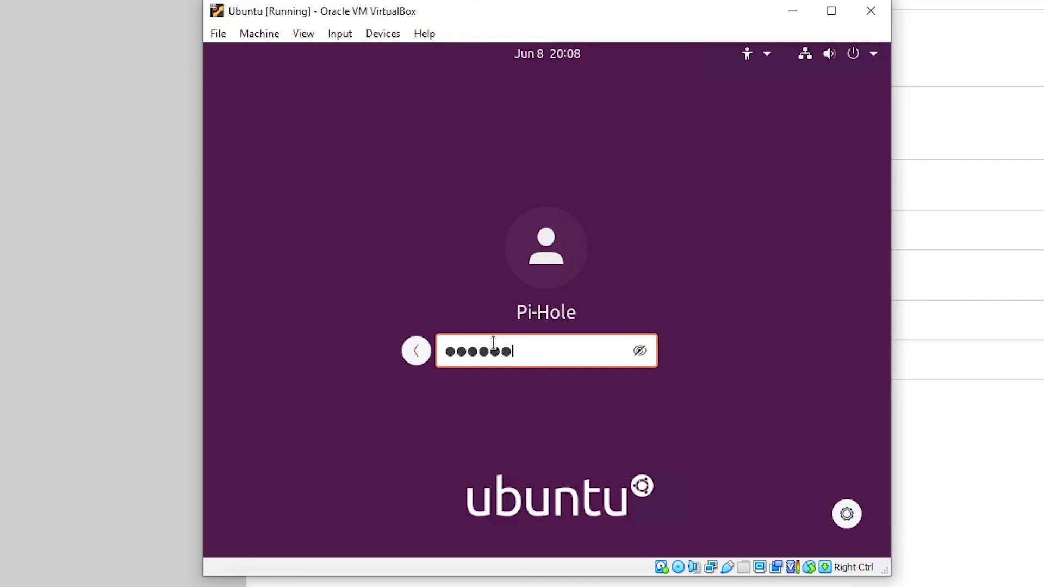
pyautogui.press('Return')
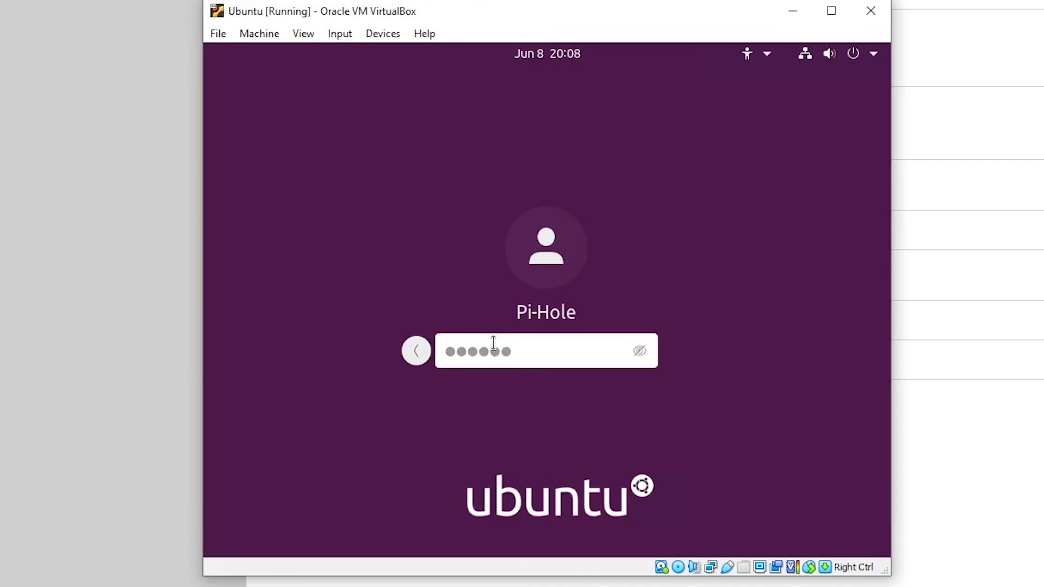